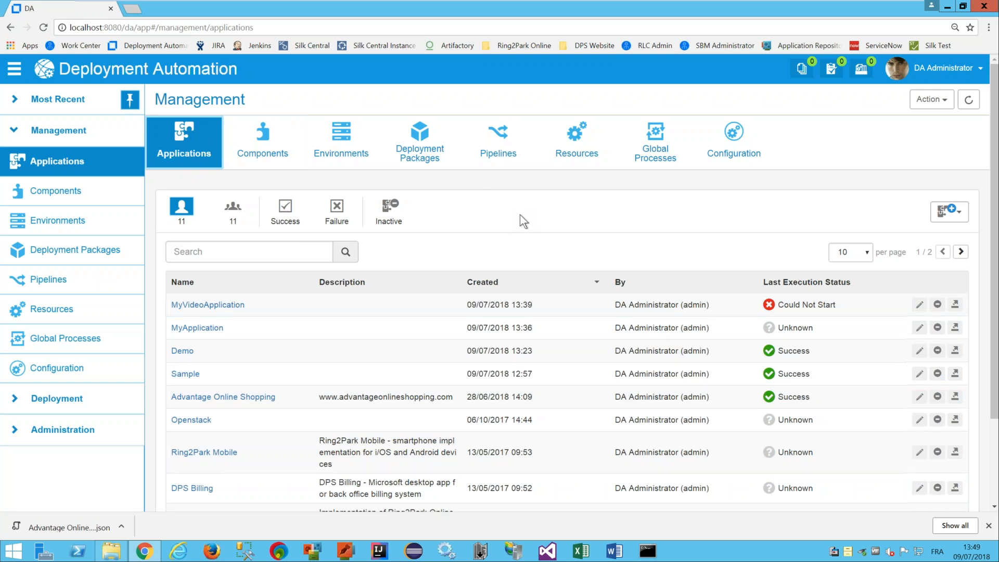
Create a new application named MonApplication and build it out
left_click(948, 211)
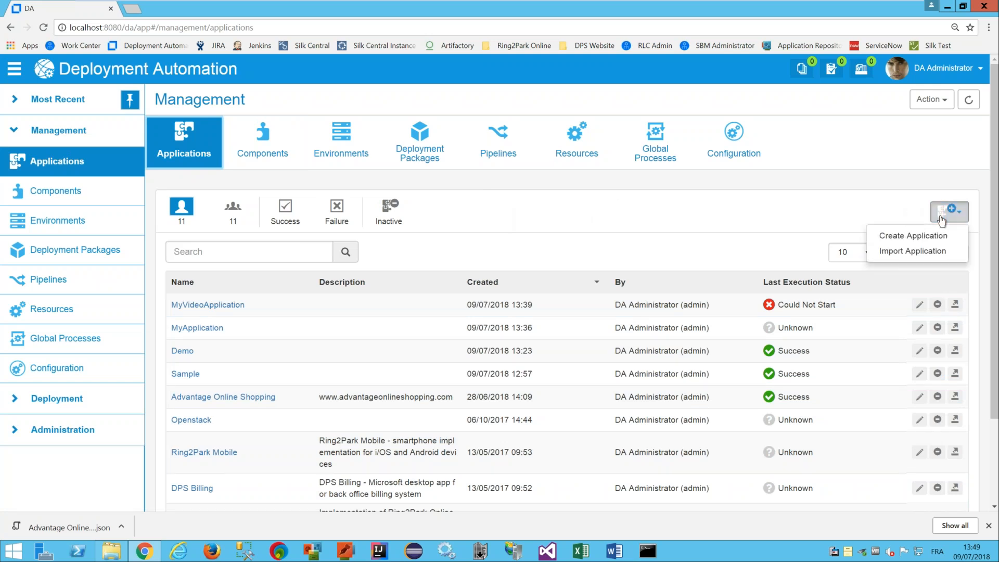
left_click(919, 235)
type("Mon")
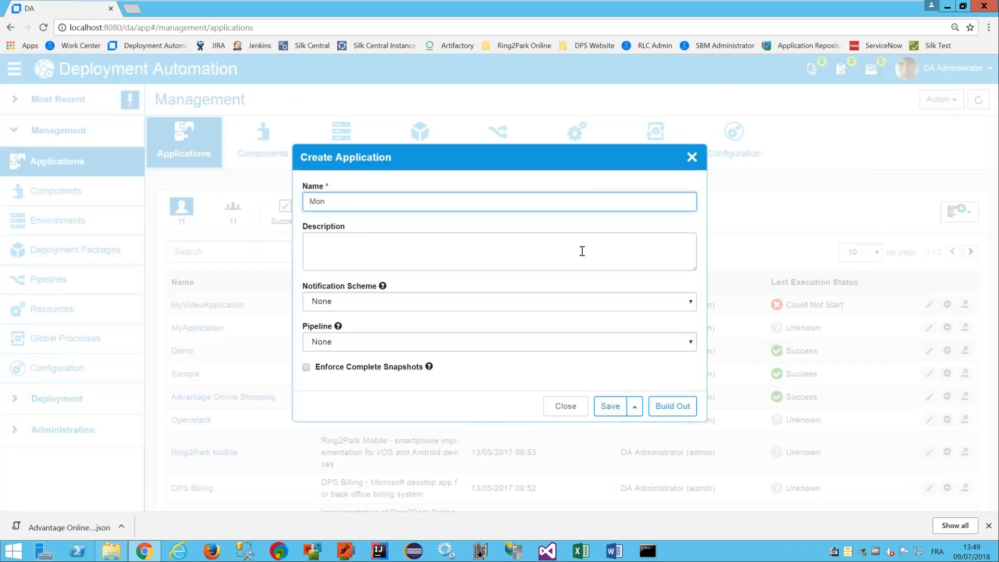
type("Application")
left_click(672, 406)
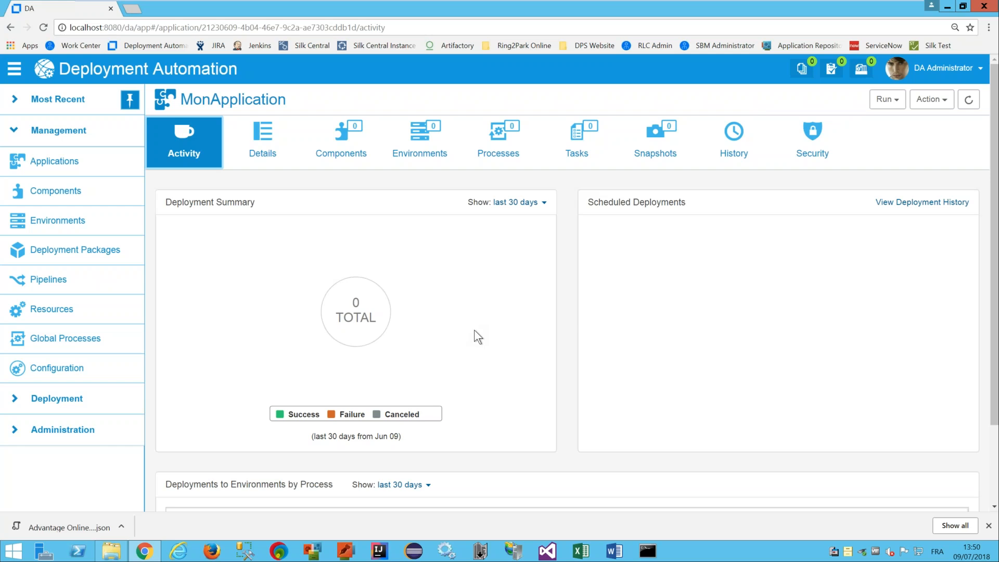
Start a new component for MonApplication named MonComponent, with File System (Versioned) as the source config type
left_click(343, 154)
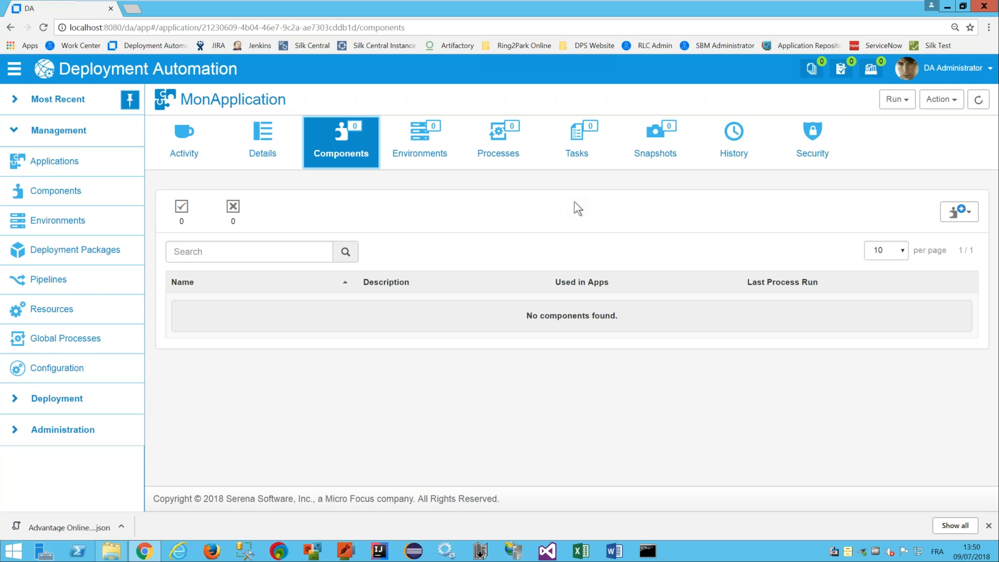
left_click(958, 211)
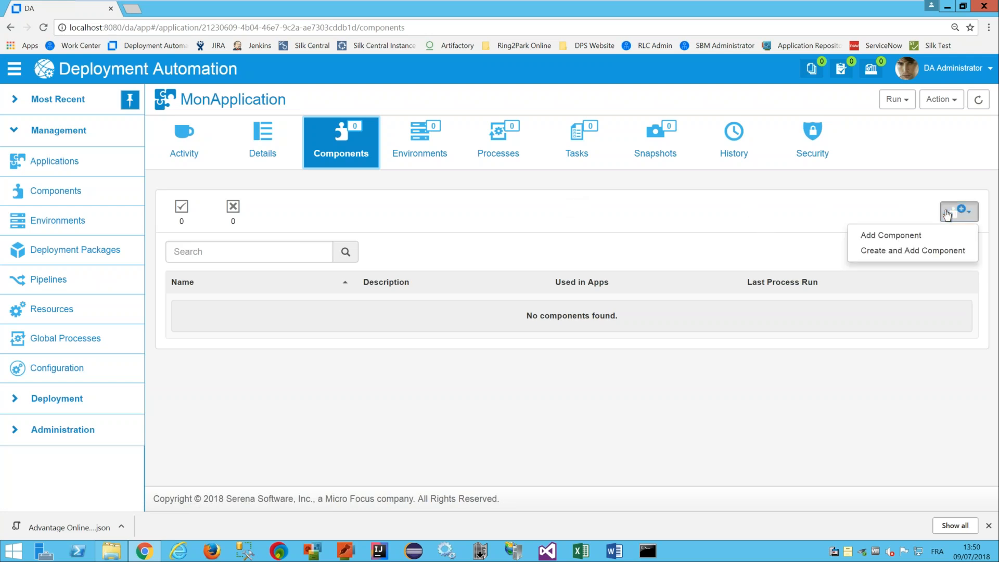
left_click(871, 252)
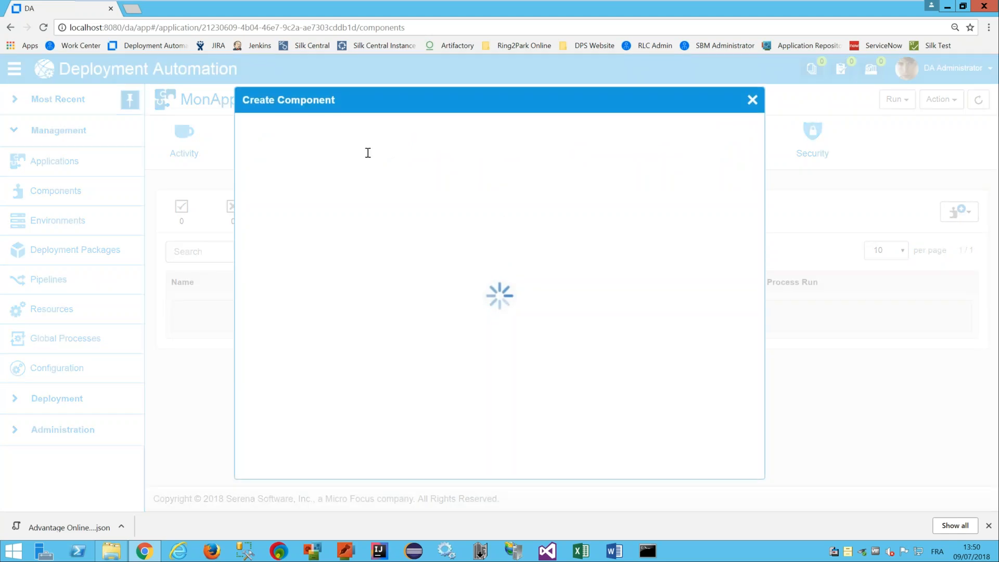
type("M")
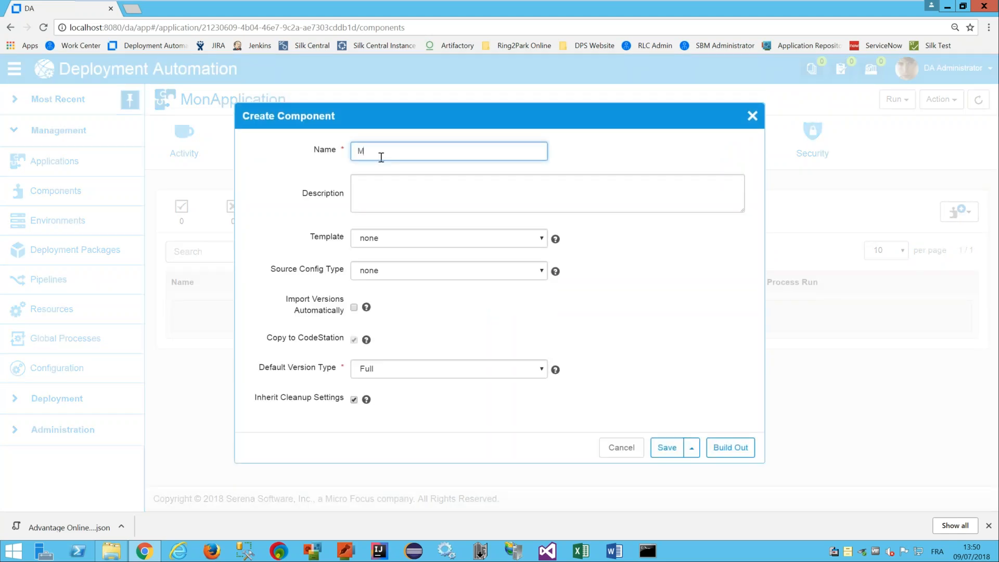
type("onComponent")
left_click(442, 269)
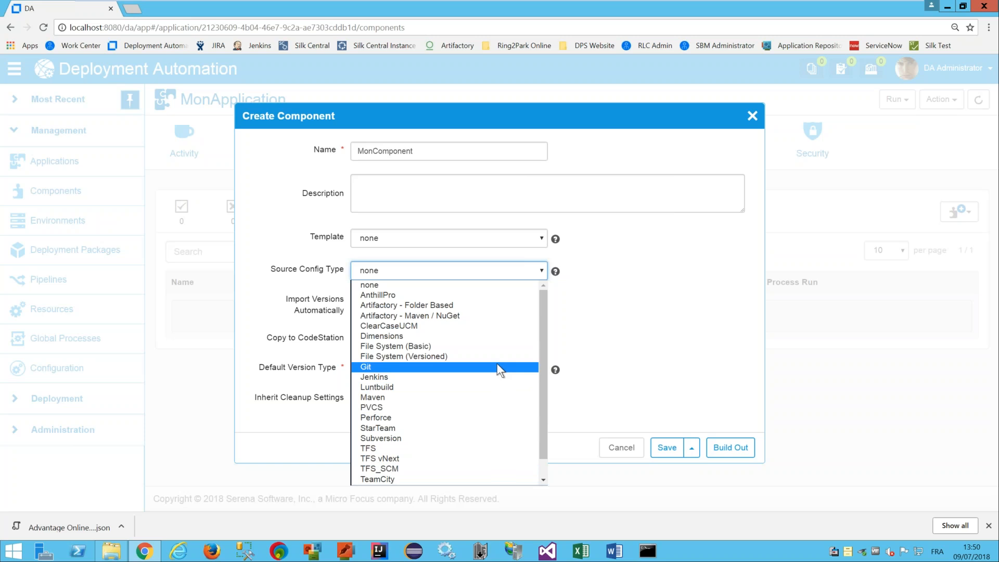
left_click(438, 357)
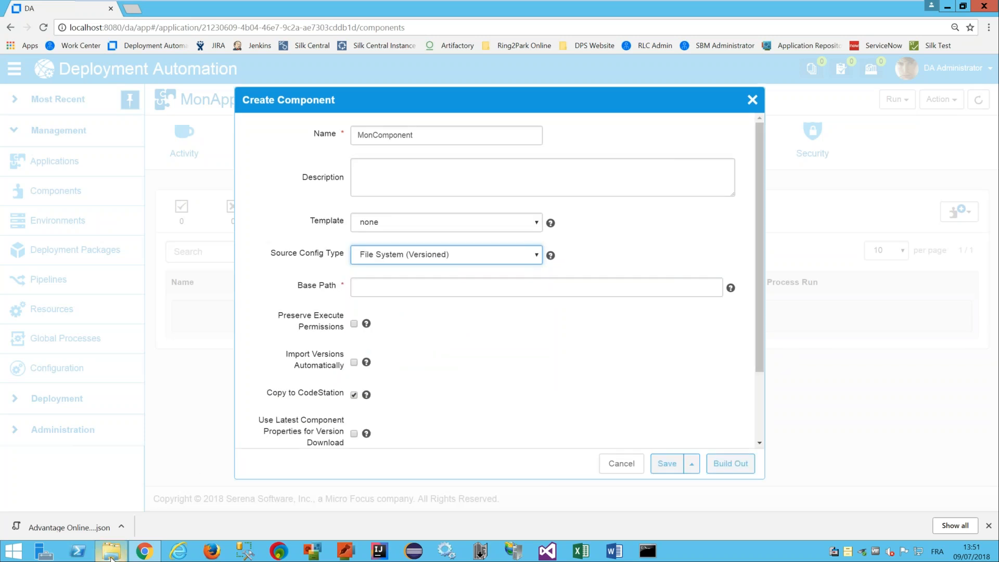
Switch to File Explorer, copy the path of the C:\_MonApplication folder and look inside its 1.0 subfolder
mouse_move(111, 556)
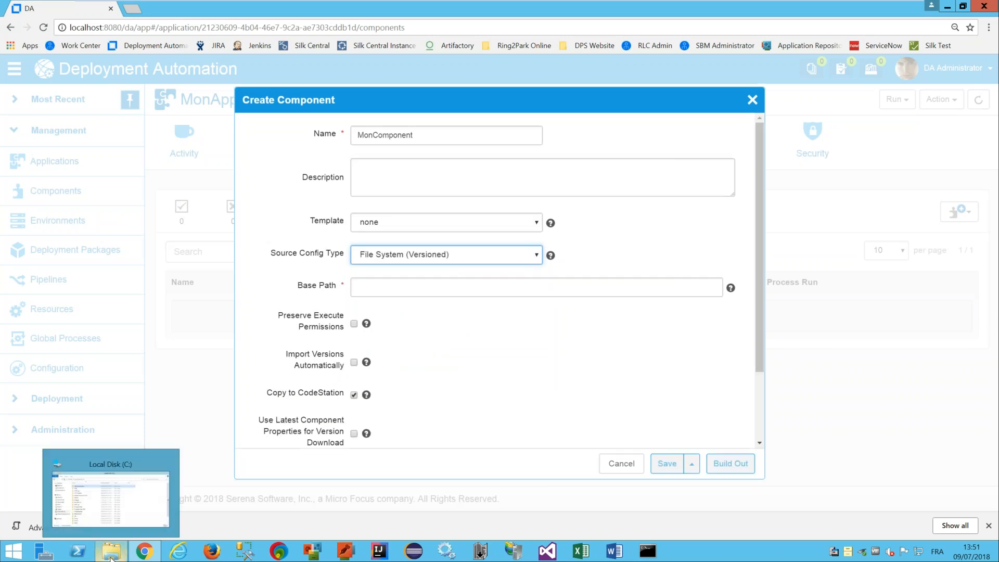
left_click(988, 525)
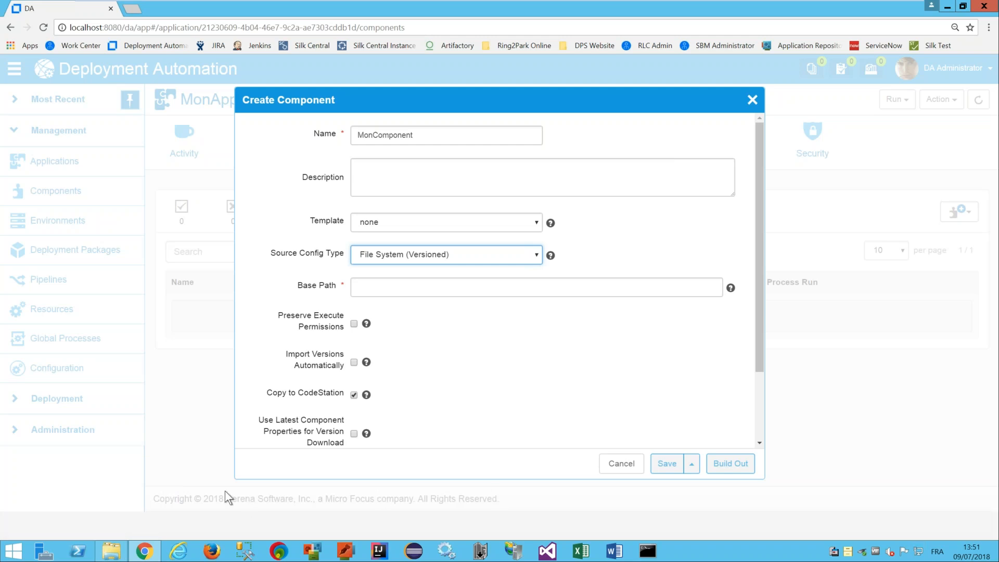
left_click(111, 550)
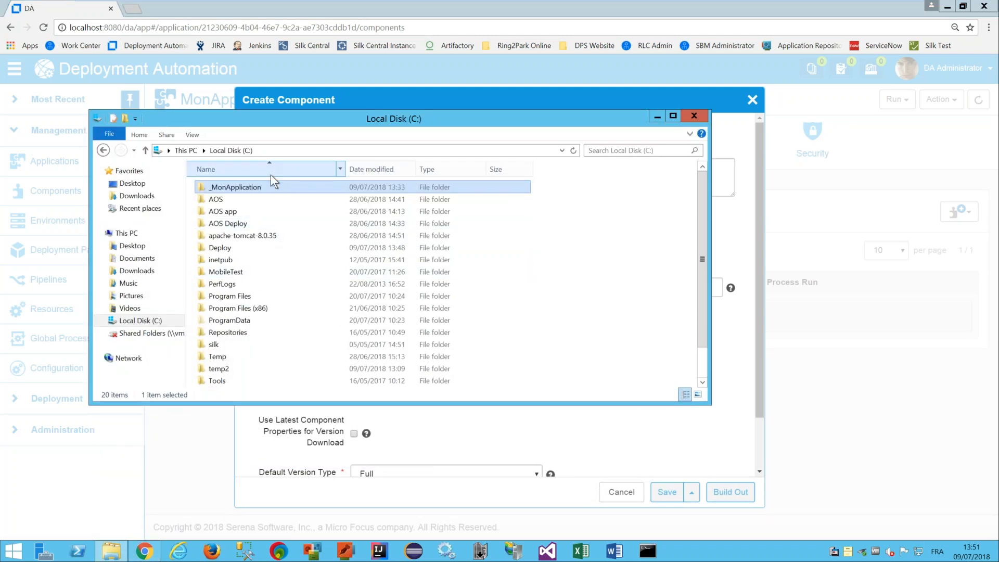
double_click(266, 186)
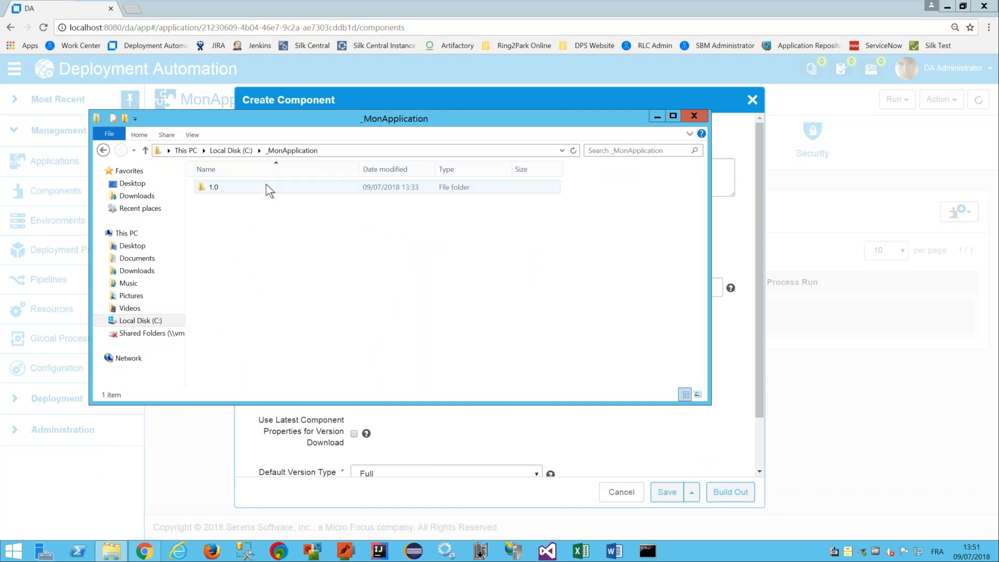
left_click(345, 151)
key("ctrl+c")
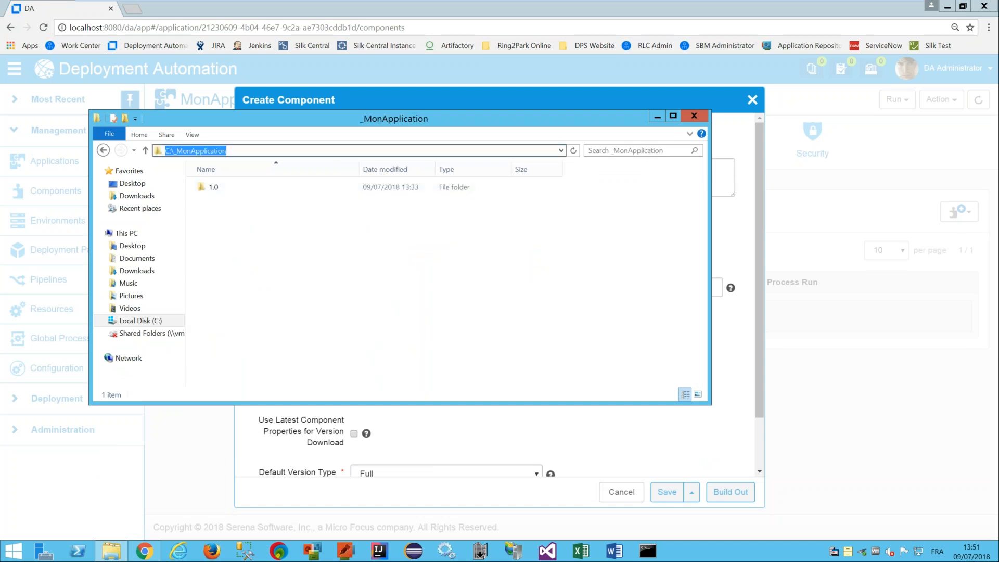
left_click(279, 245)
double_click(213, 188)
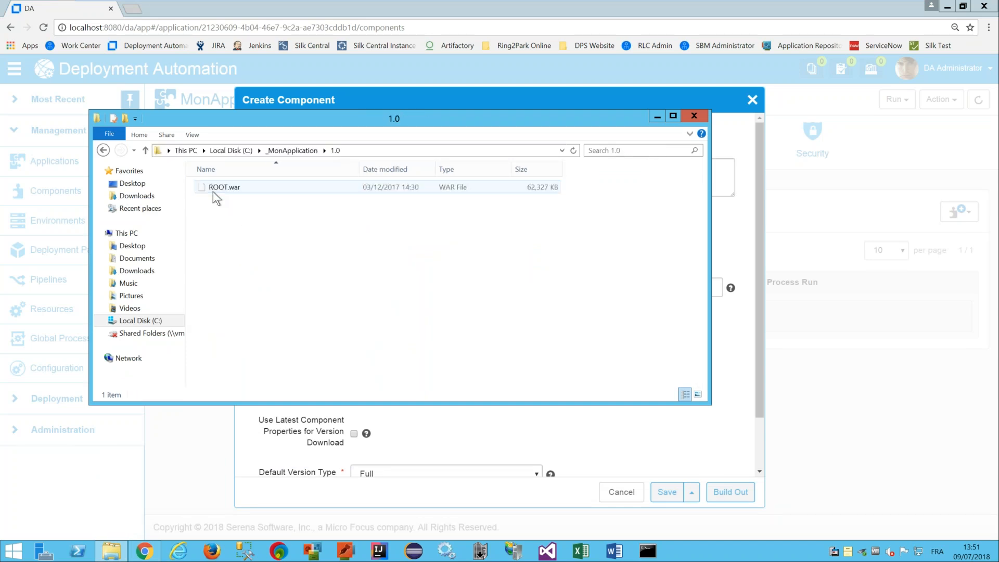
Return to the component form, set the base path to C:\_MonApplication and build out the component
left_click(657, 117)
left_click(374, 290)
key("ctrl+v")
left_click(359, 285)
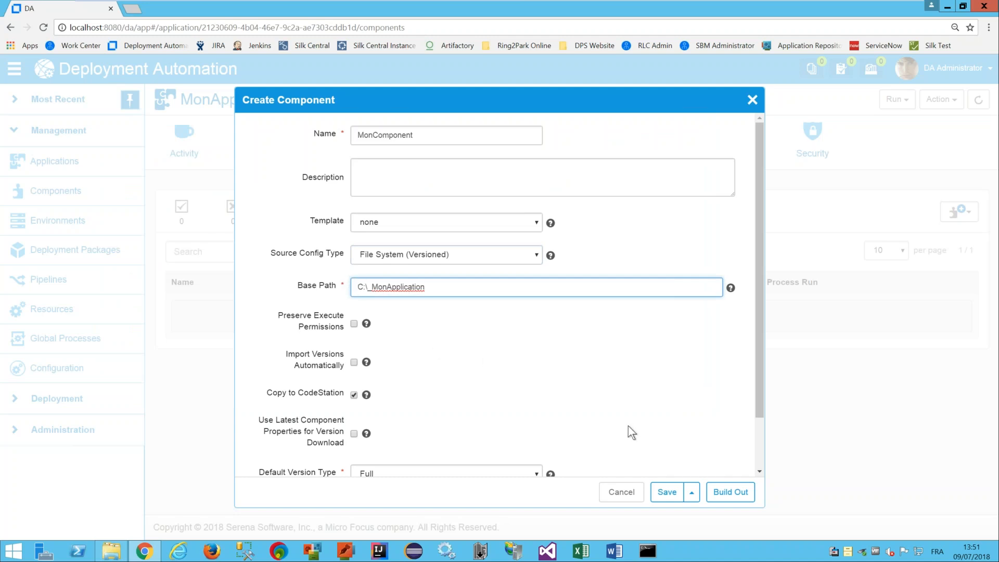
left_click(727, 492)
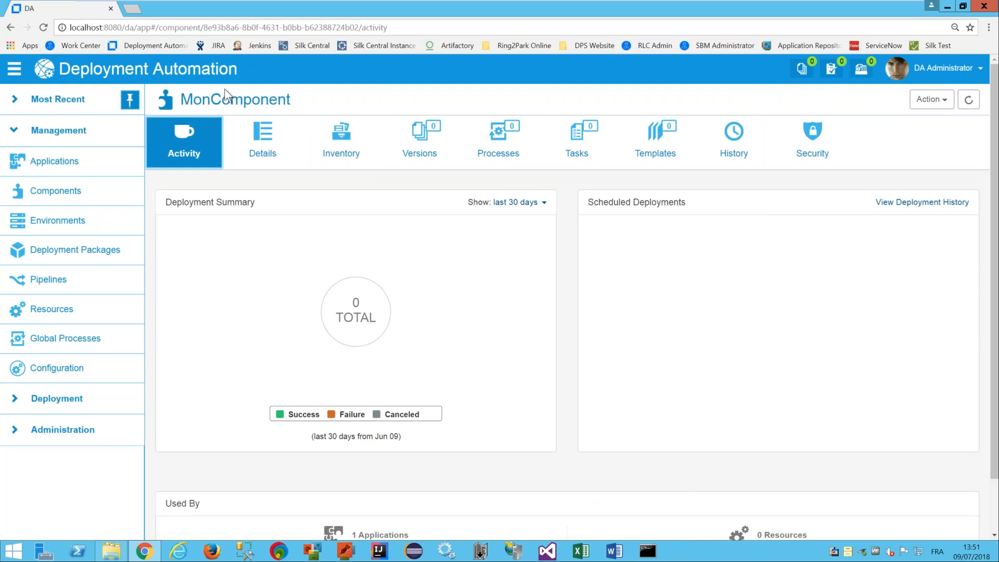
Import the versions of MonComponent and compare the artifacts of version 1.0 with the files in the _MonApplication\1.0 folder
left_click(419, 143)
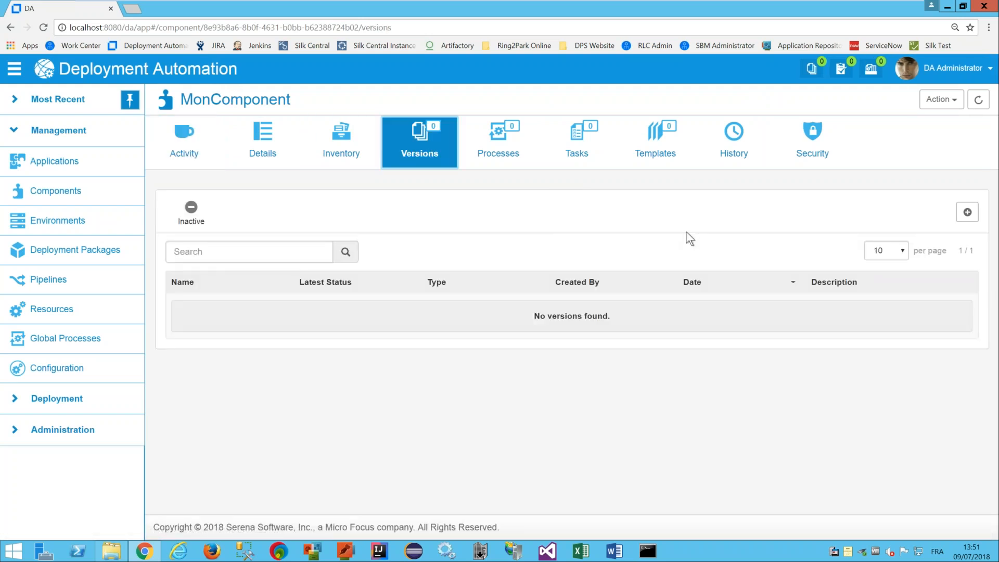
left_click(966, 213)
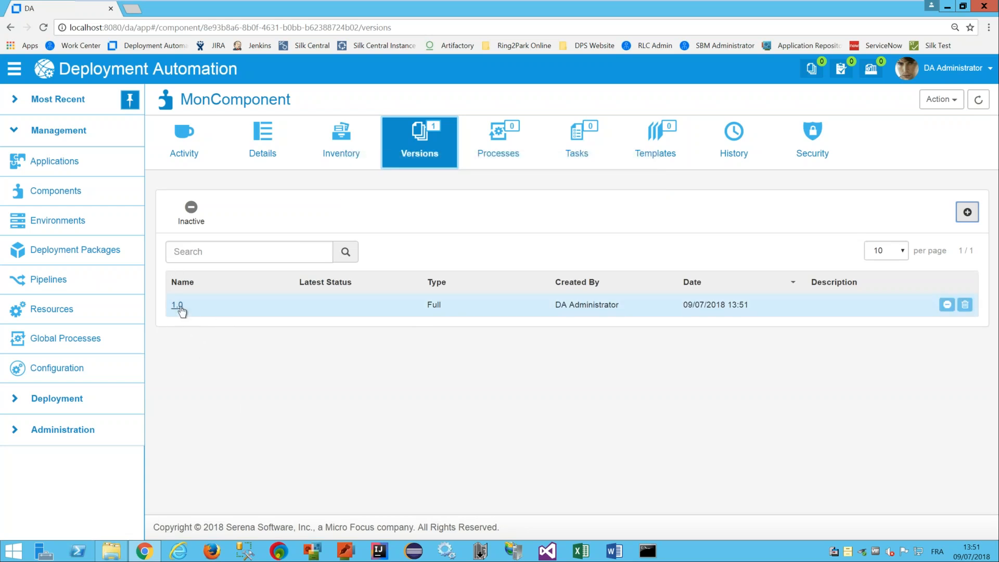
left_click(111, 550)
left_click(281, 150)
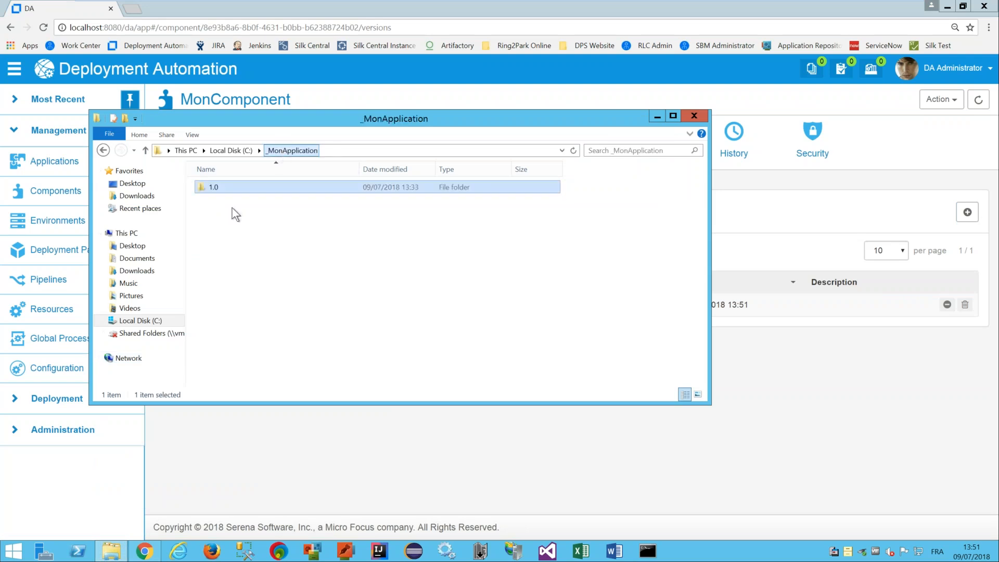
double_click(217, 189)
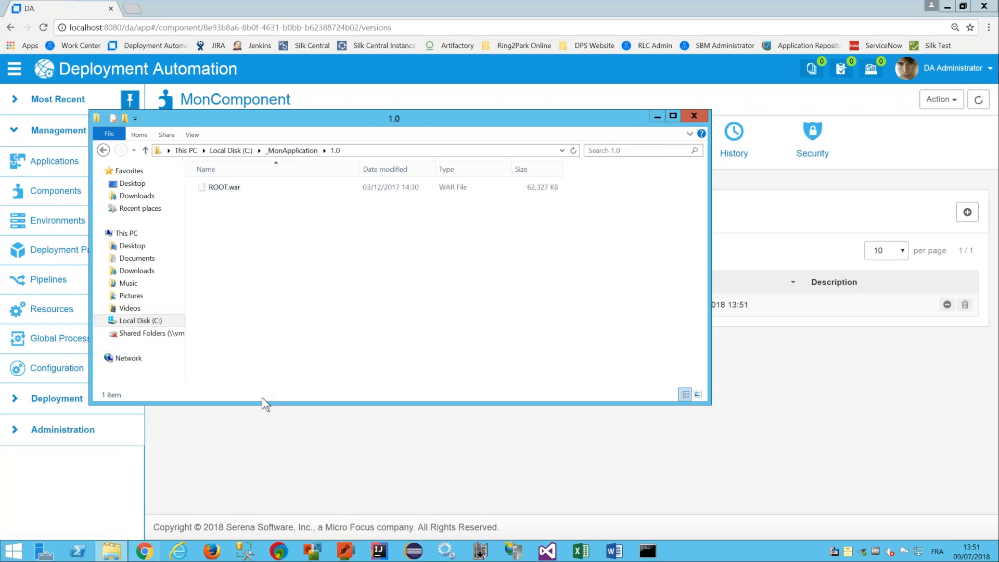
left_click(262, 423)
left_click(177, 307)
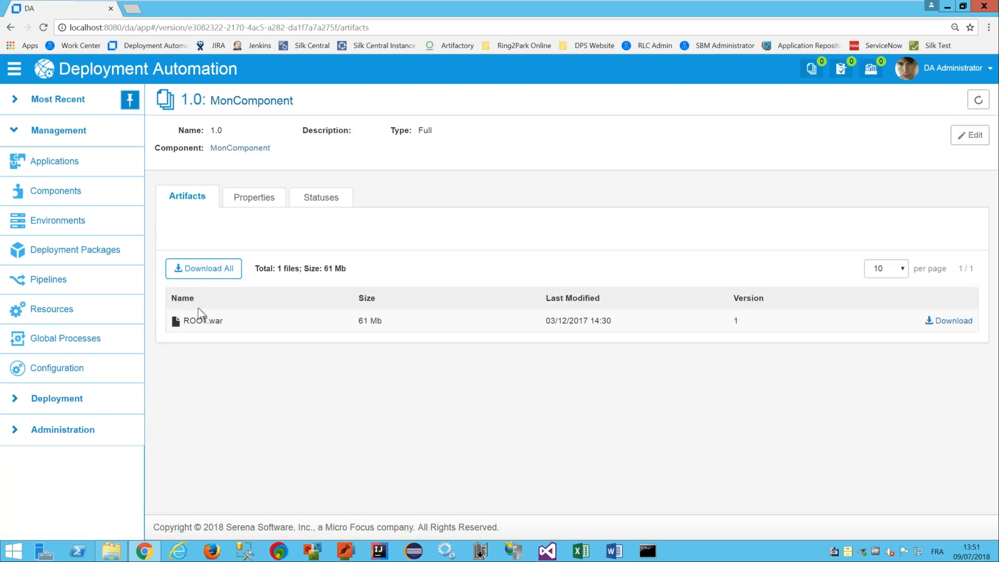
Create a component process named deployComponent for MonComponent, keeping the default Deployment process type
left_click(239, 148)
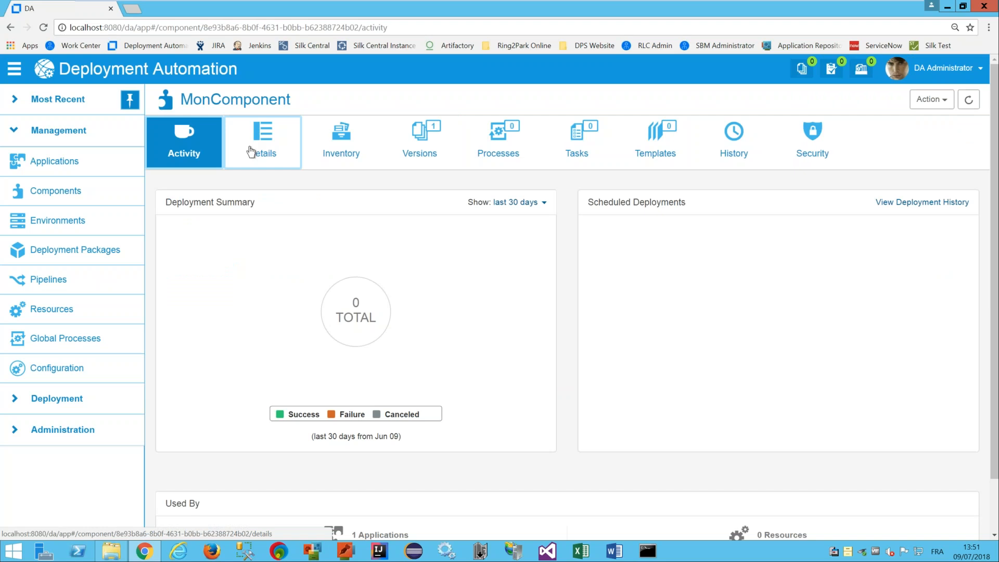
left_click(497, 146)
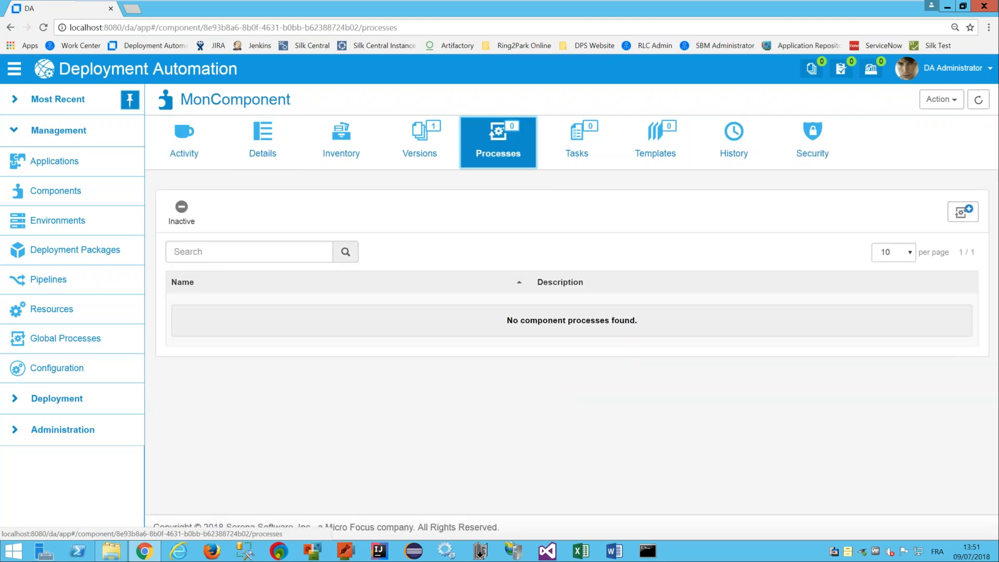
left_click(961, 223)
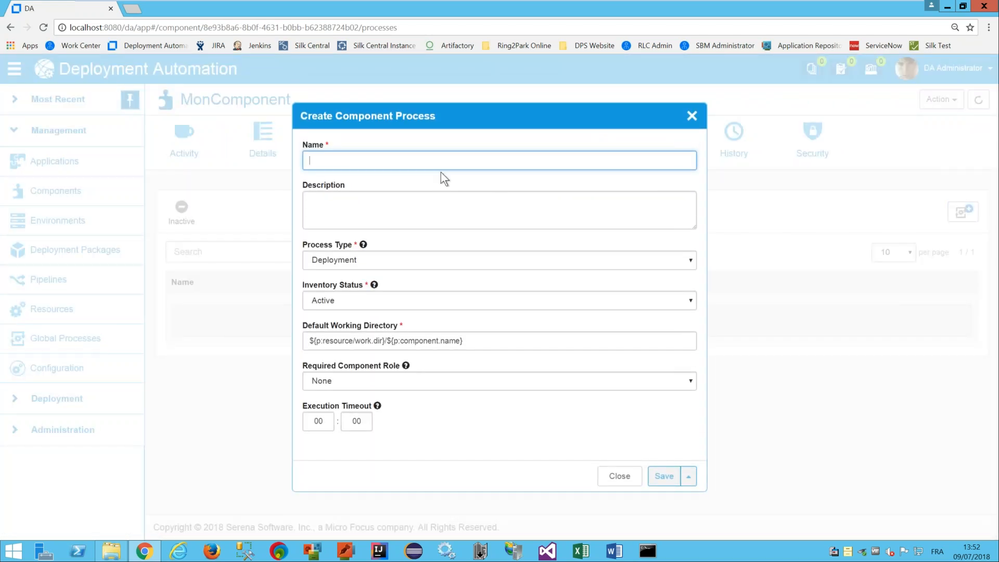
type("depl")
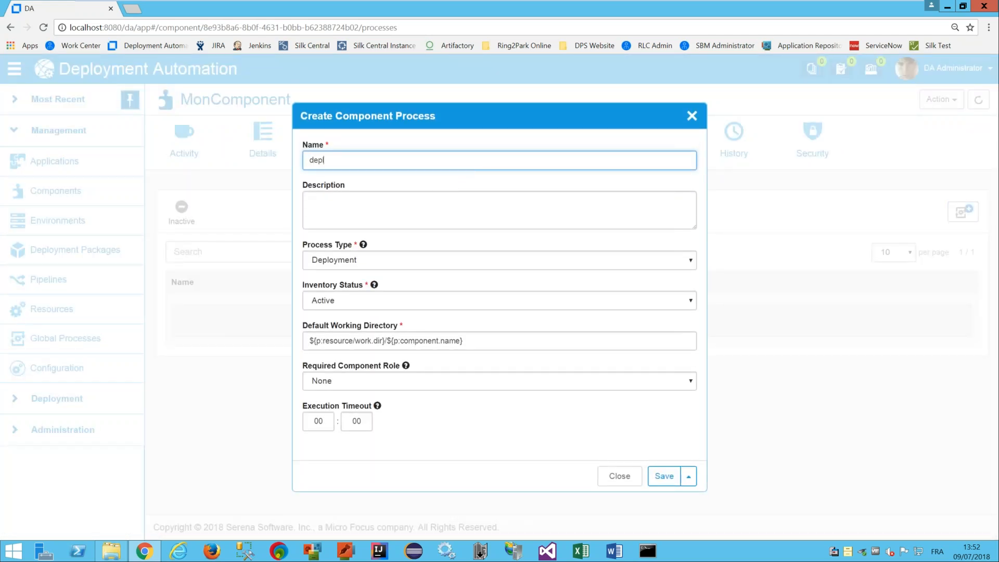
type("oyComponent")
left_click(664, 475)
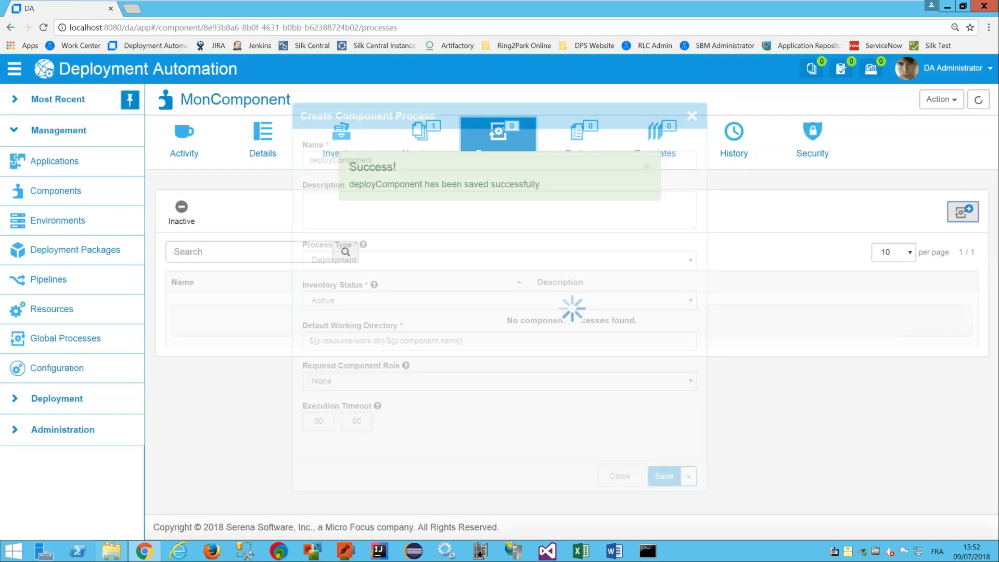
Open the deployComponent process design and place a Download Artifacts step from the DA artifact repository tools below the start node
left_click(224, 310)
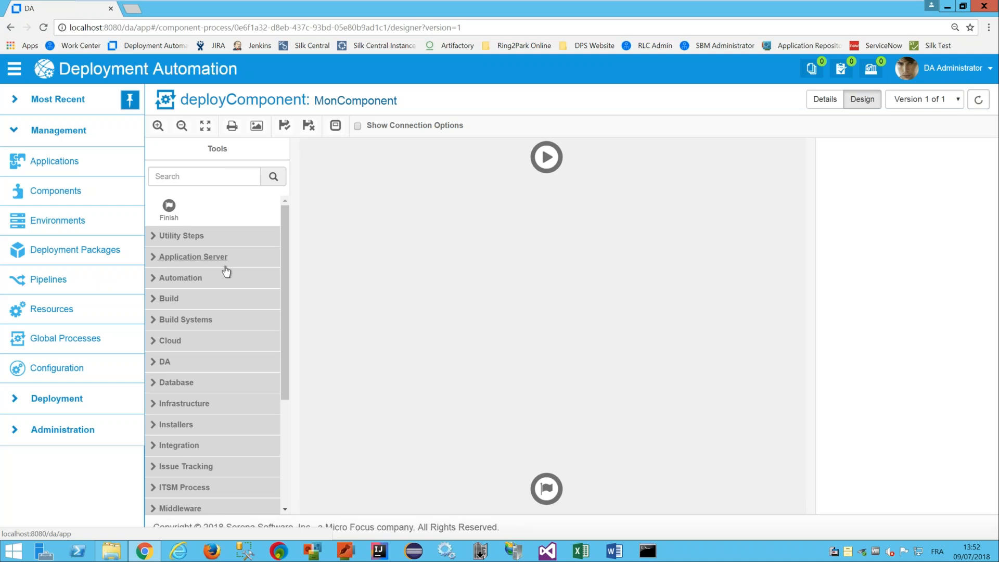
scroll(285, 223, "down", 1)
left_click_drag(289, 295, 278, 344)
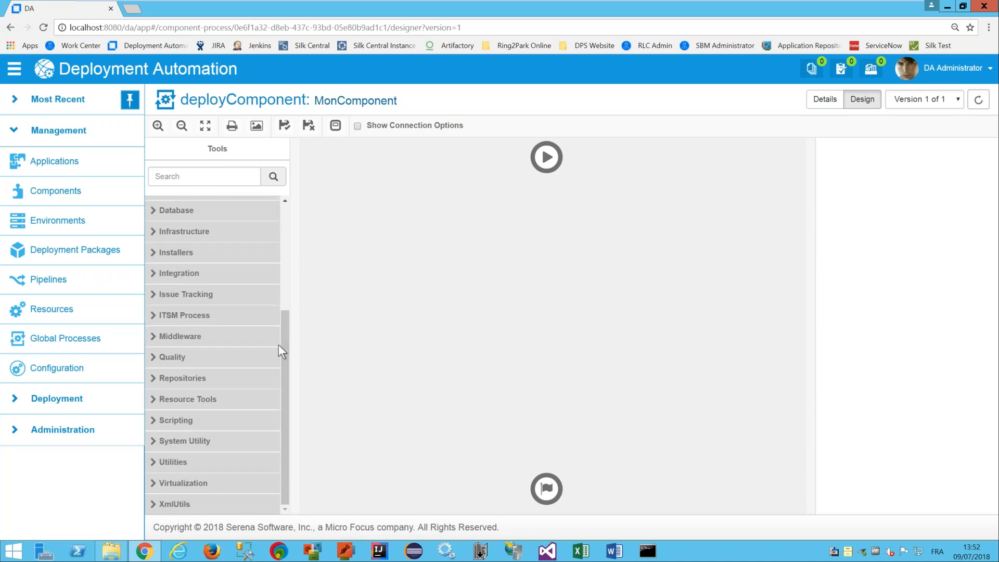
left_click(159, 379)
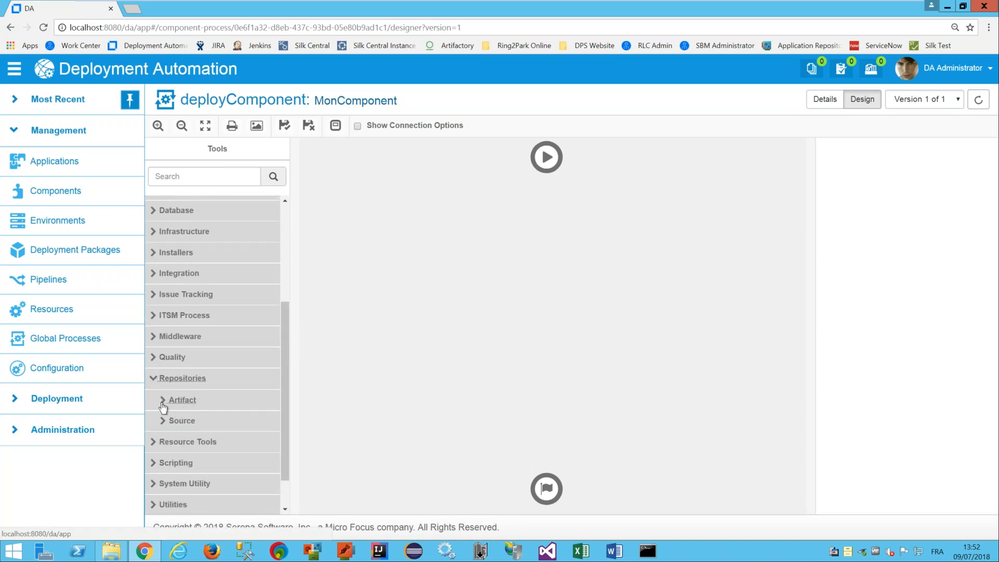
left_click(163, 401)
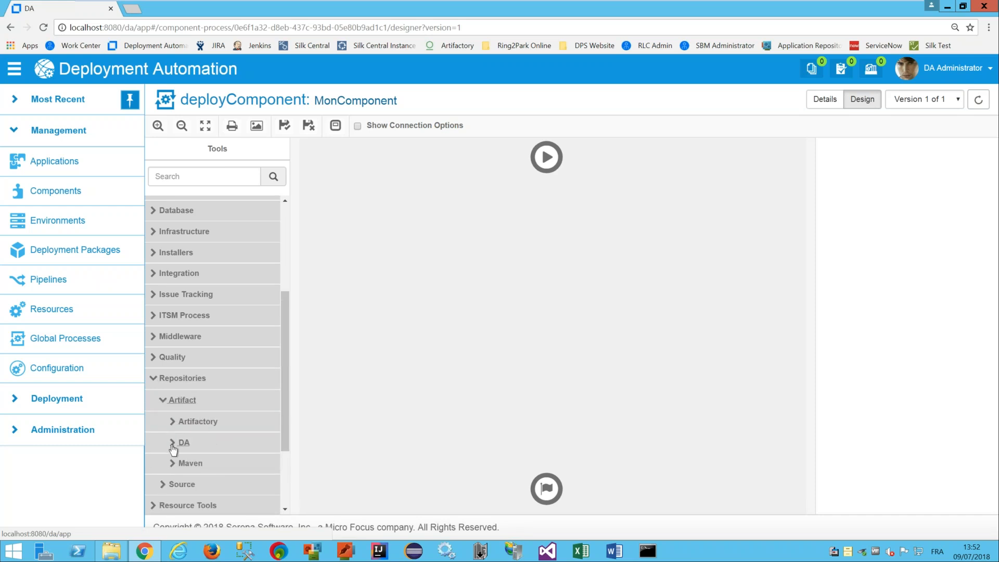
left_click(175, 443)
scroll(288, 385, "down", 3)
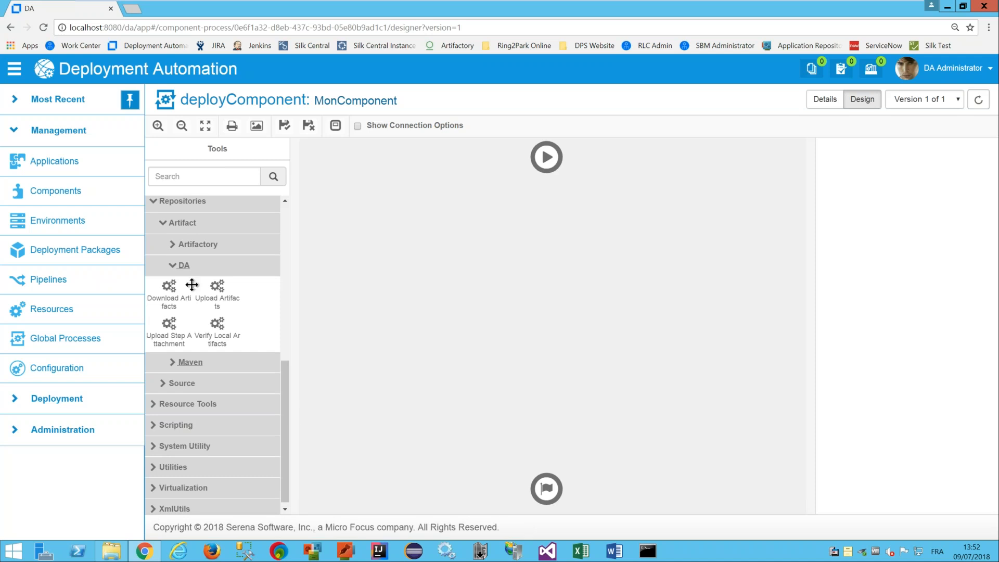
left_click_drag(169, 286, 542, 232)
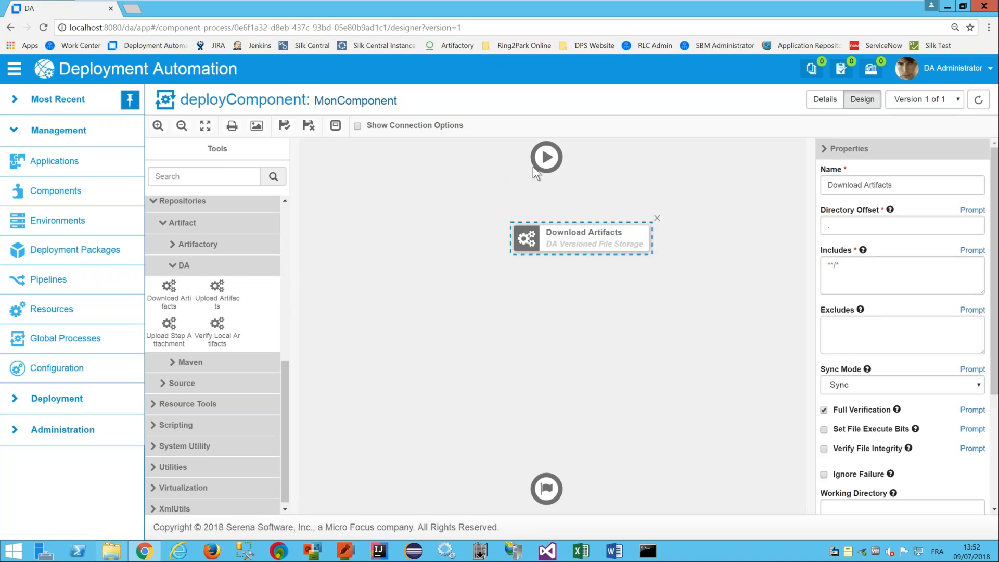
Connect the start node to Download Artifacts and that step to the finish node, and show the step's properties
left_click_drag(546, 159, 546, 488)
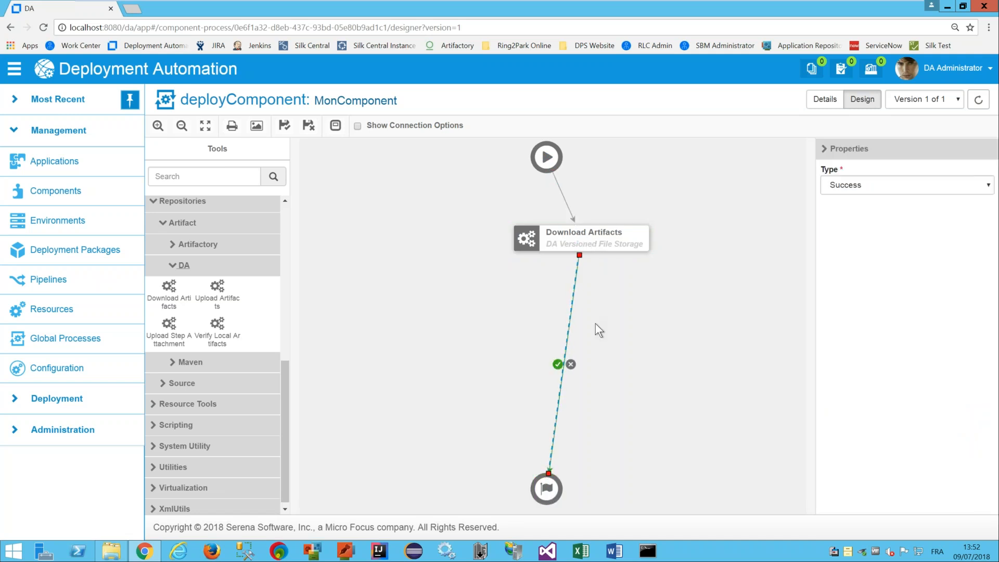
left_click(555, 239)
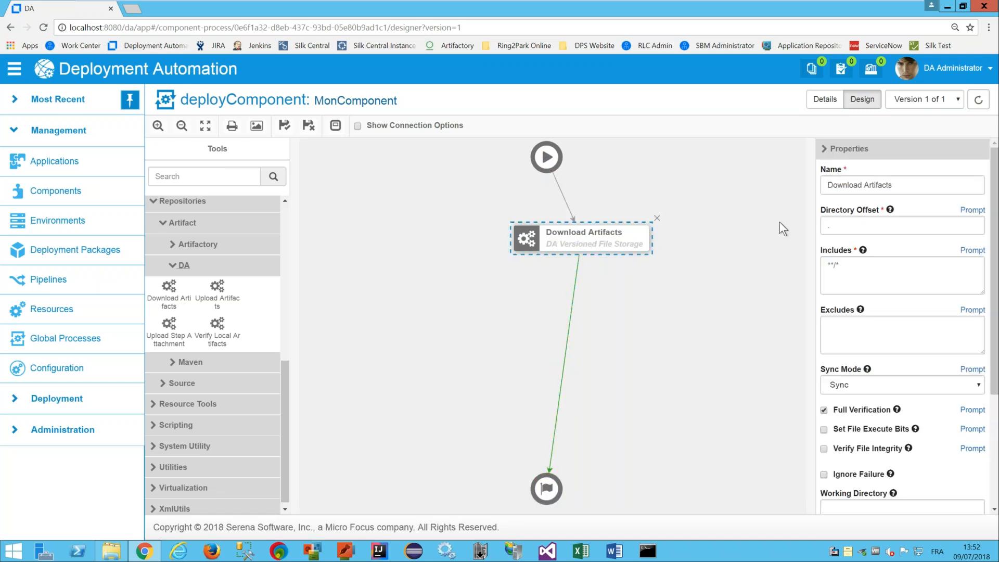
Set the Directory Offset of the Download Artifacts step to c:\deploy and save the process design
left_click(835, 224)
key("BackSpace")
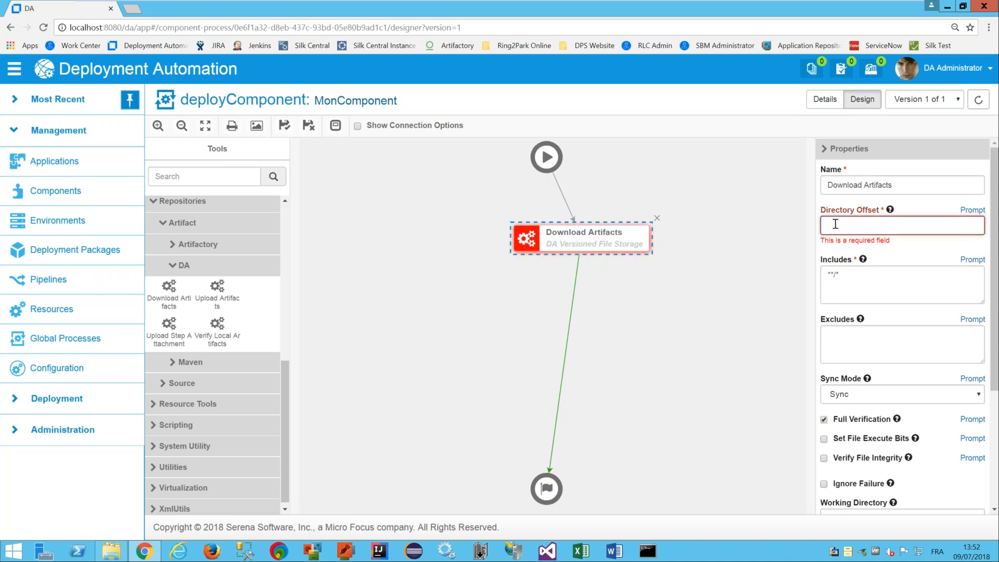
type("d")
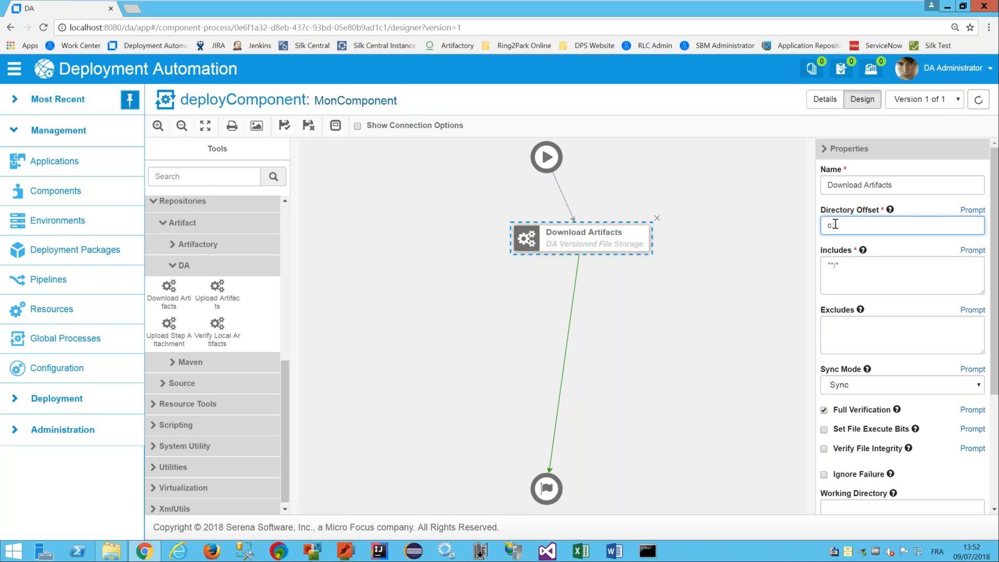
type(":\\deploy")
left_click(682, 320)
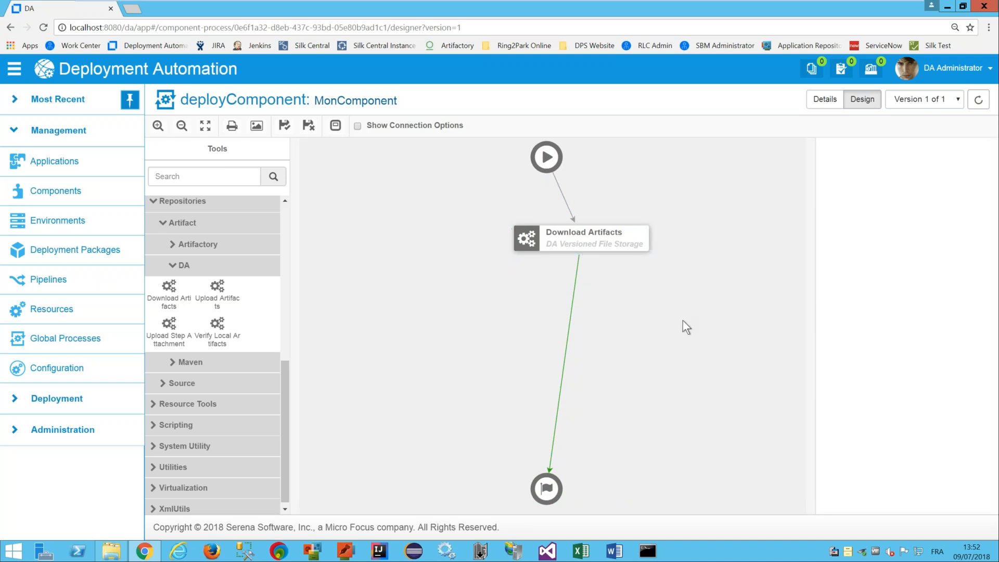
left_click(639, 236)
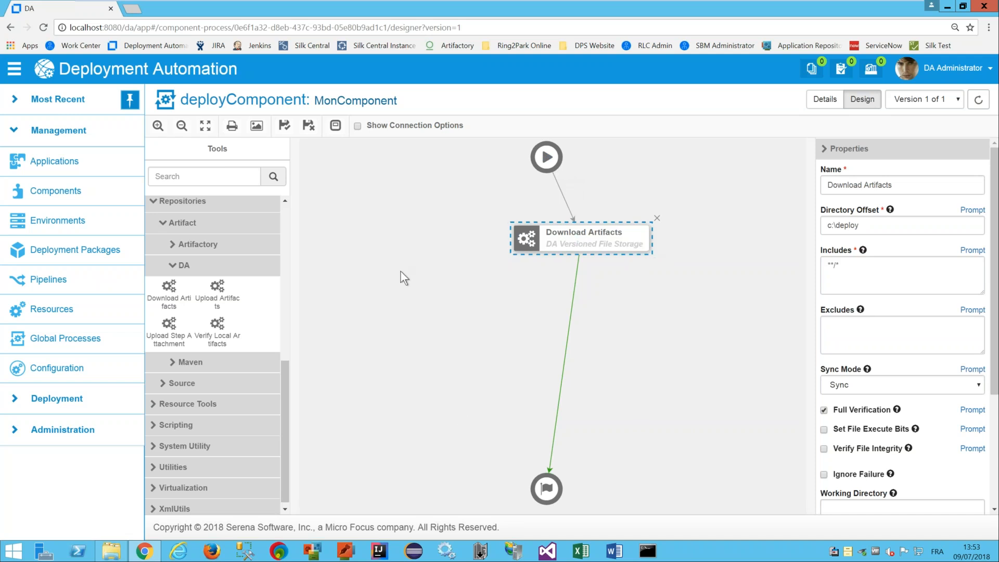
left_click(284, 126)
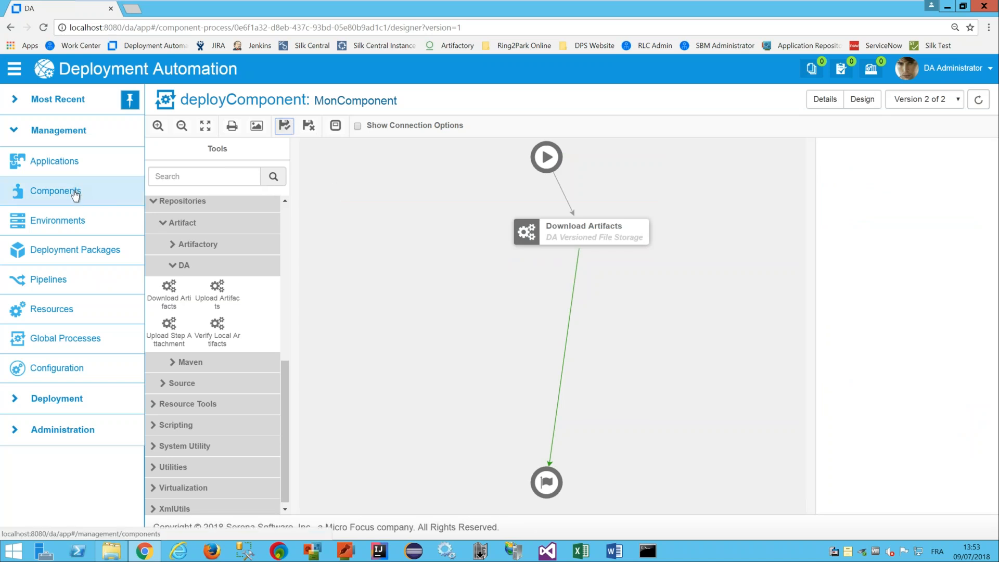
Create an application process named DeployMonApplication in MonApplication, keeping the default settings
left_click(12, 101)
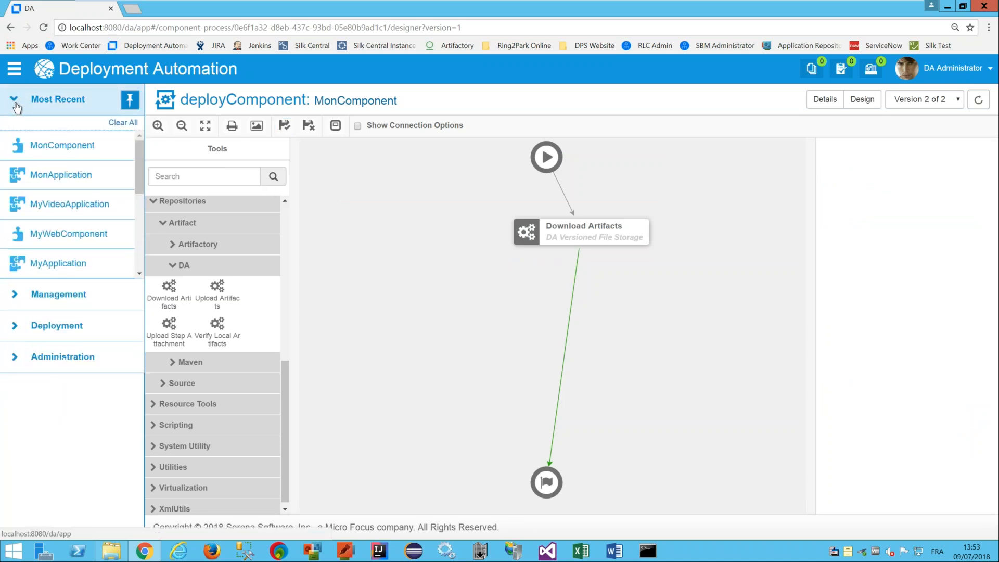
left_click(58, 177)
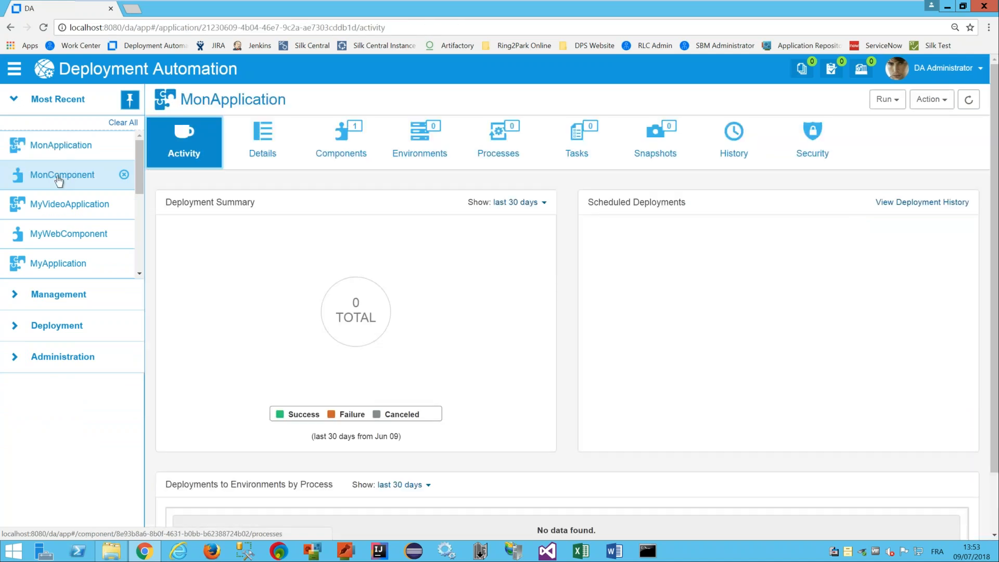
left_click(325, 165)
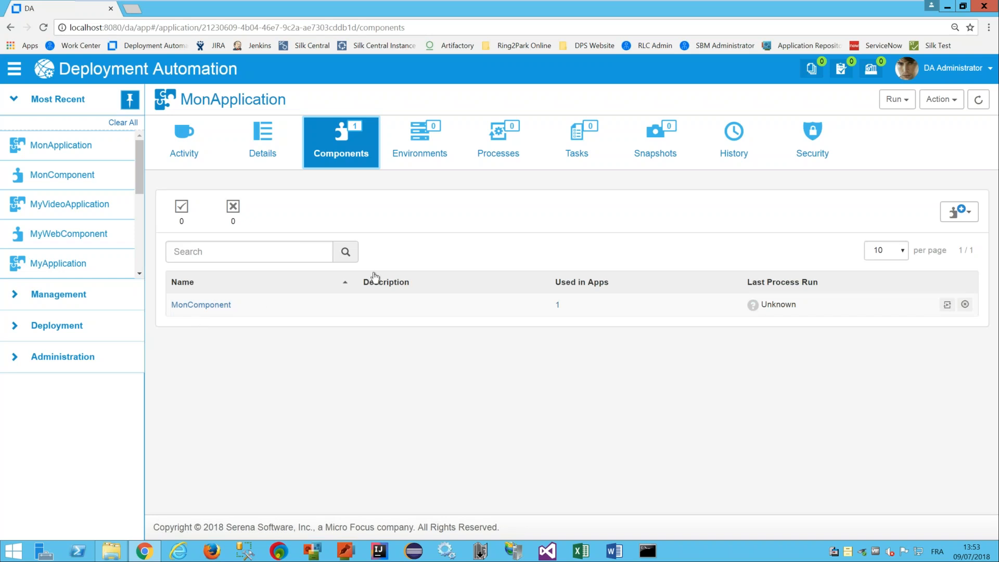
left_click(497, 159)
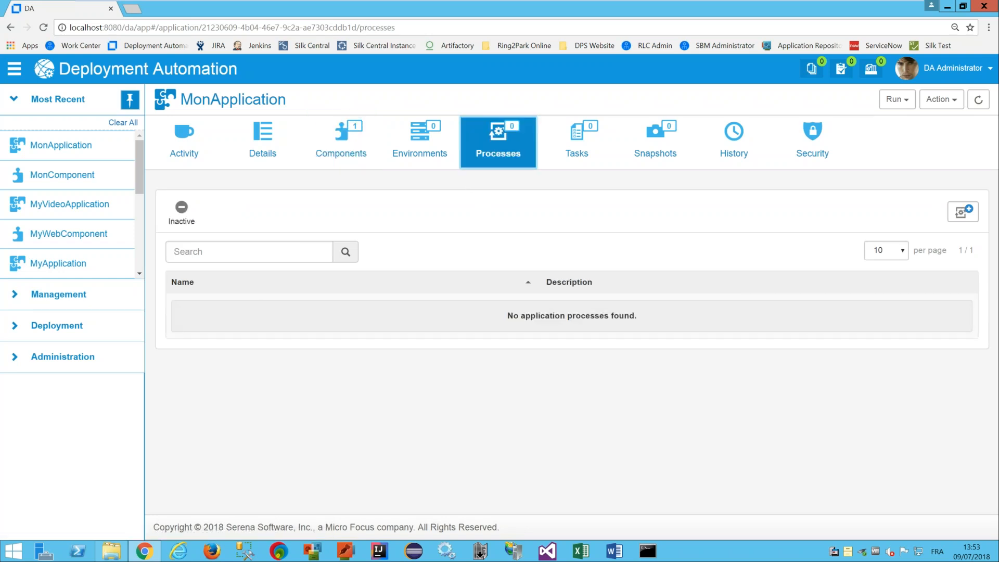
left_click(963, 211)
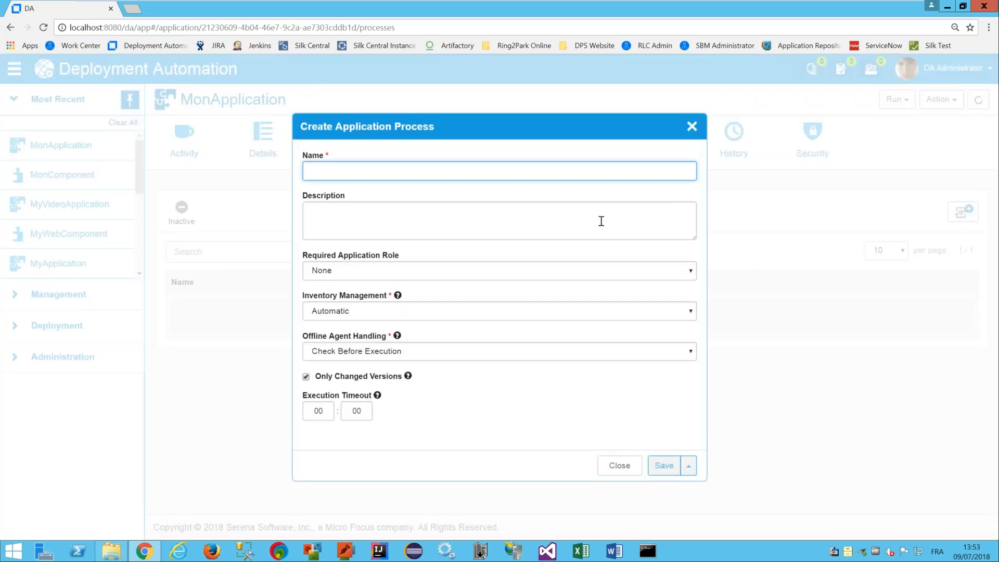
type("Deplo")
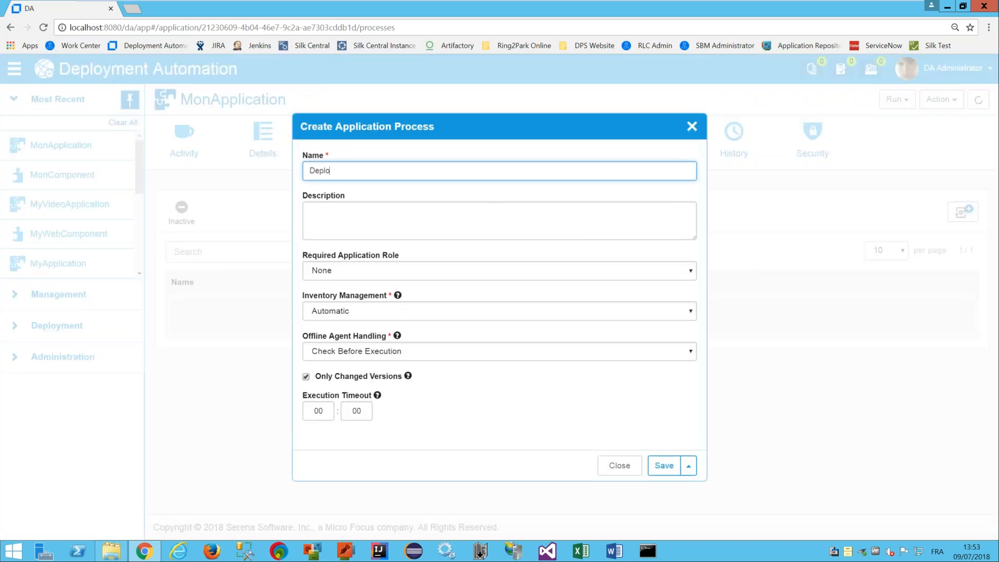
type("yMonApplication")
left_click(665, 466)
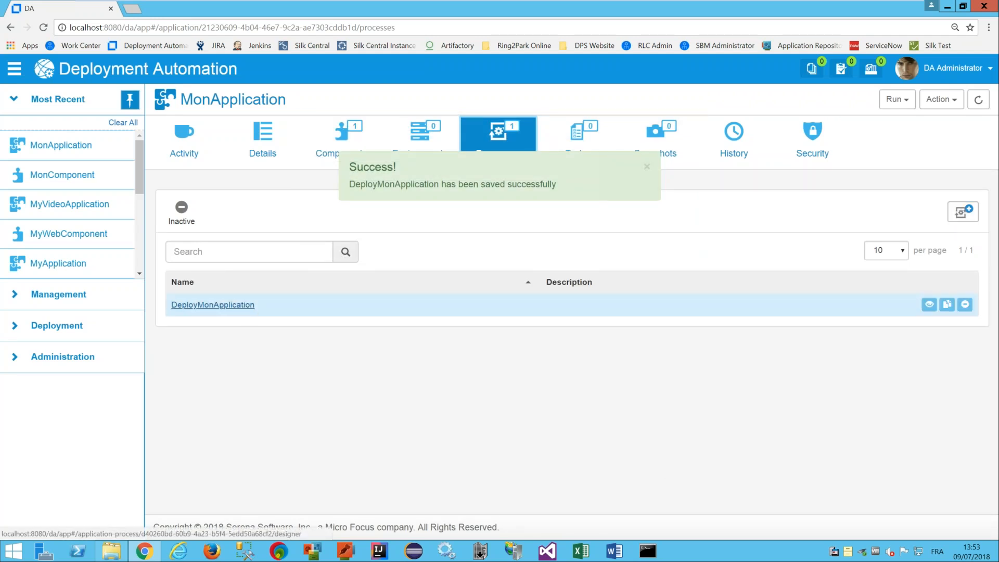
Open the DeployMonApplication design, place an Install Component step, and connect it between the start and finish nodes
left_click(248, 307)
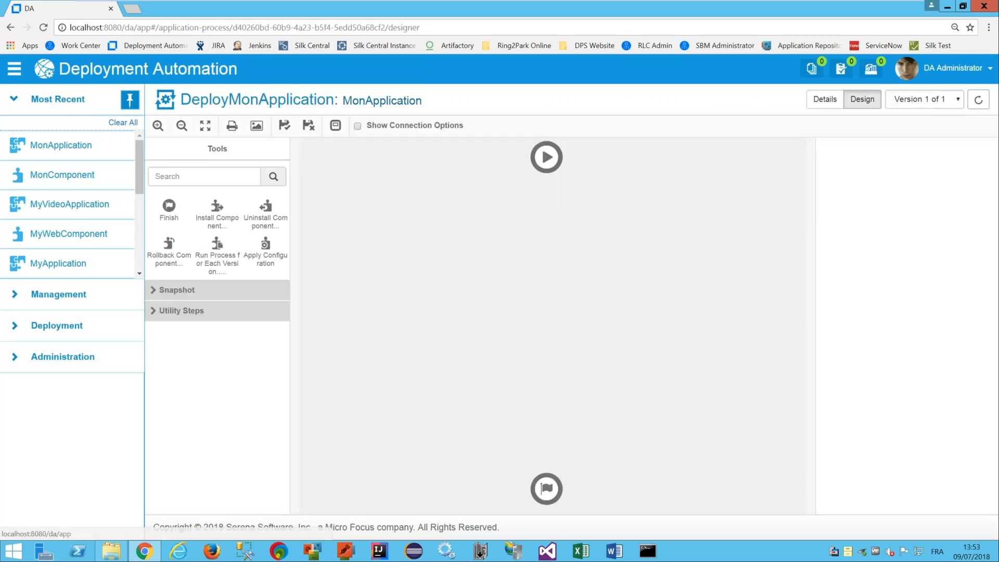
left_click_drag(217, 208, 527, 247)
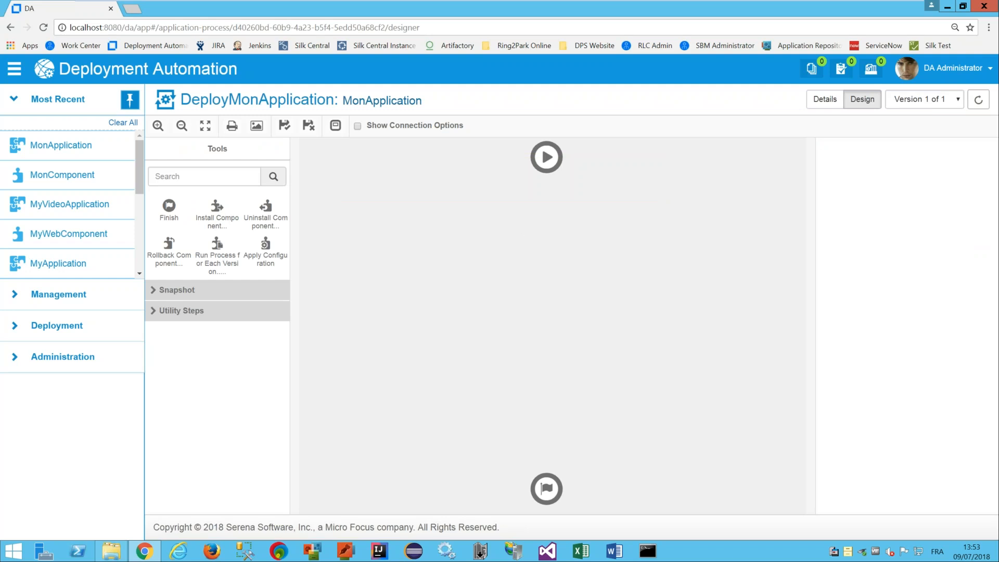
mouse_move(547, 160)
left_click_drag(547, 160, 546, 486)
left_click(581, 254)
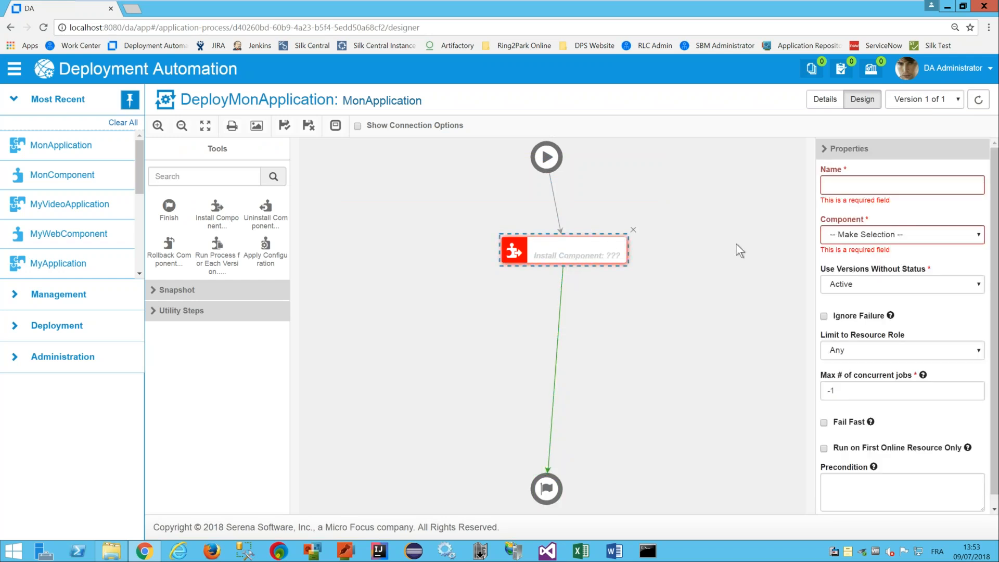
Configure the install step with component MonComponent, component process deployComponent and name Deploy, and save the process design
left_click(847, 235)
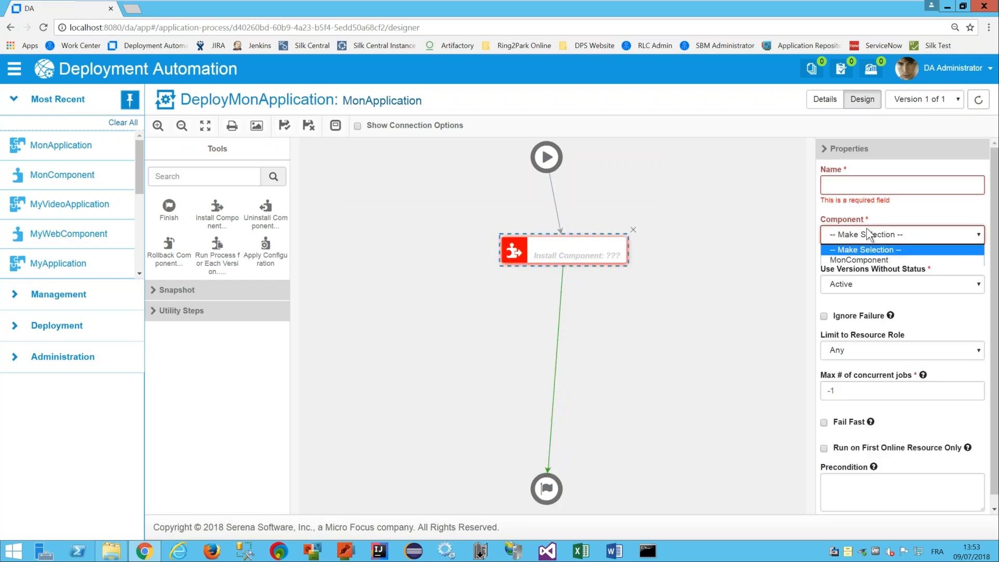
left_click(859, 262)
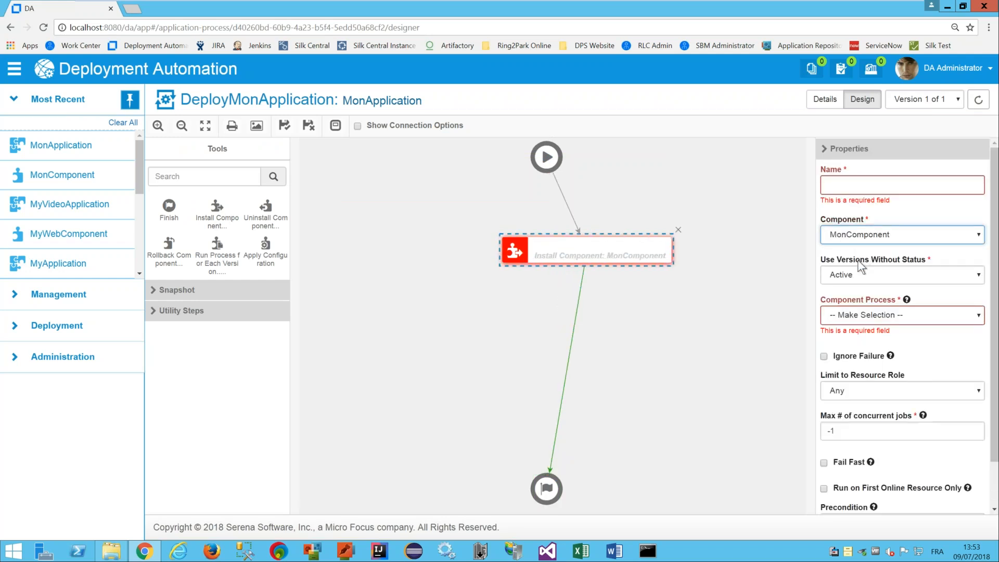
left_click(856, 316)
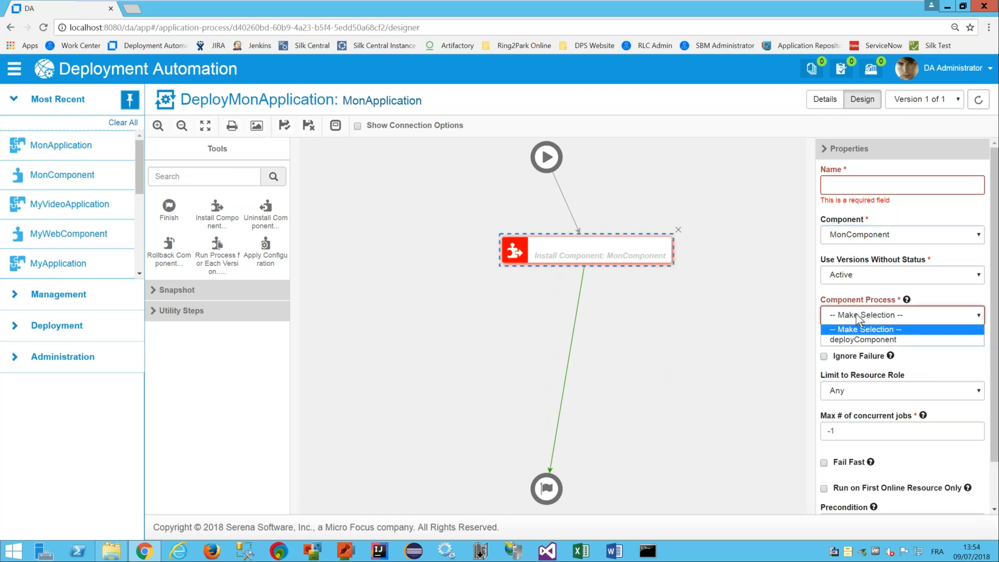
left_click(877, 342)
left_click(833, 188)
type("Deploy")
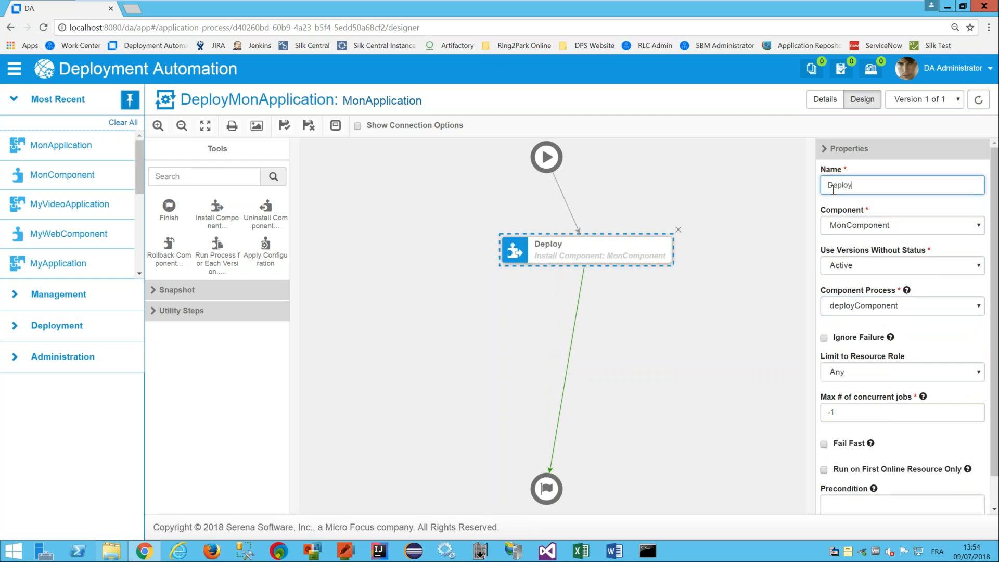
left_click(407, 214)
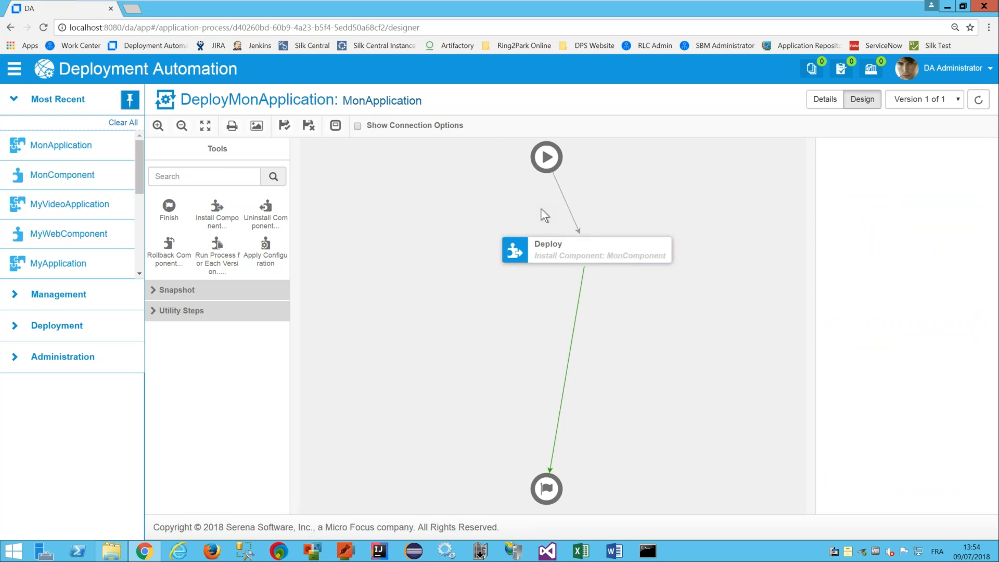
left_click(542, 255)
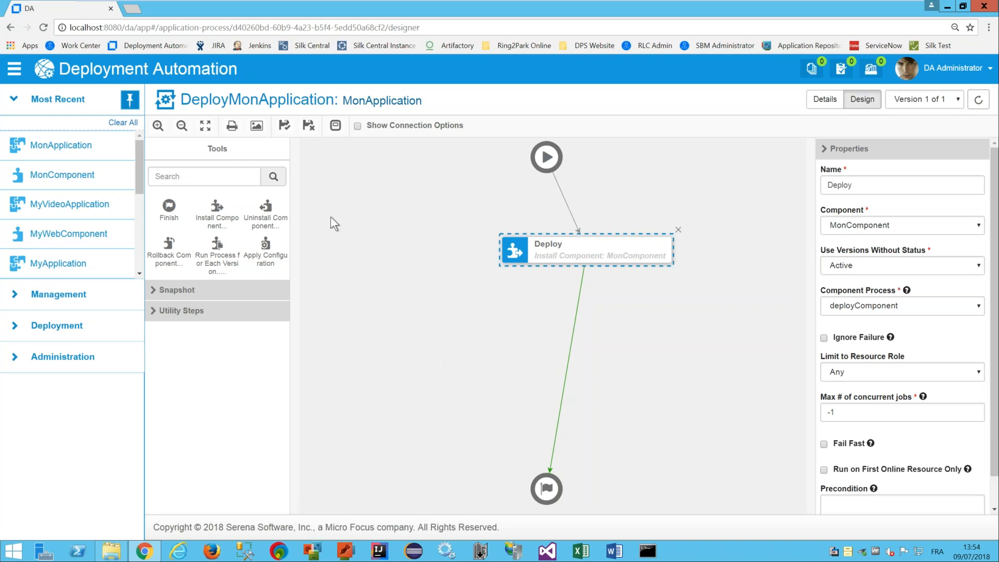
left_click(285, 132)
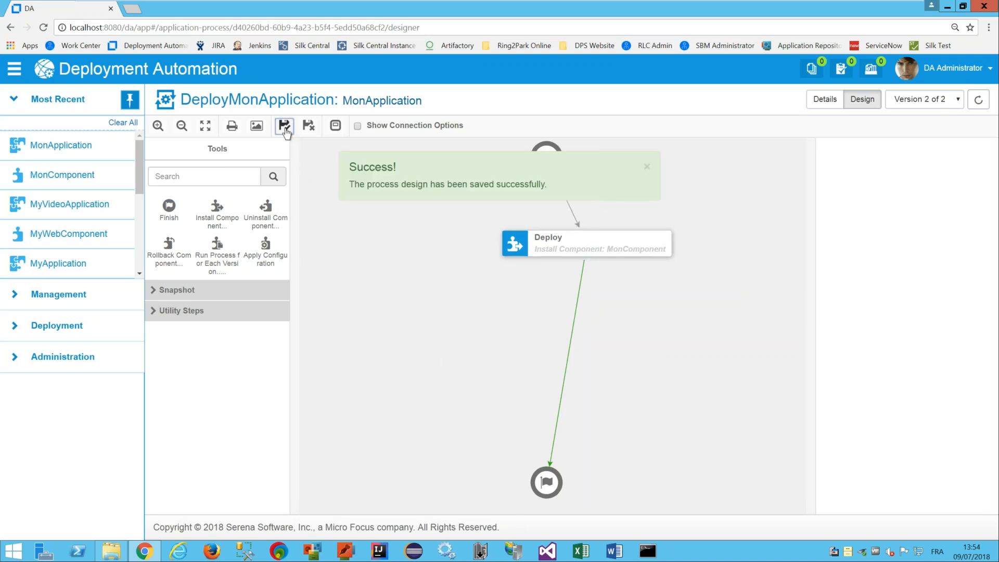
Add the Integration environment to MonApplication with Map All Resources enabled
left_click(96, 156)
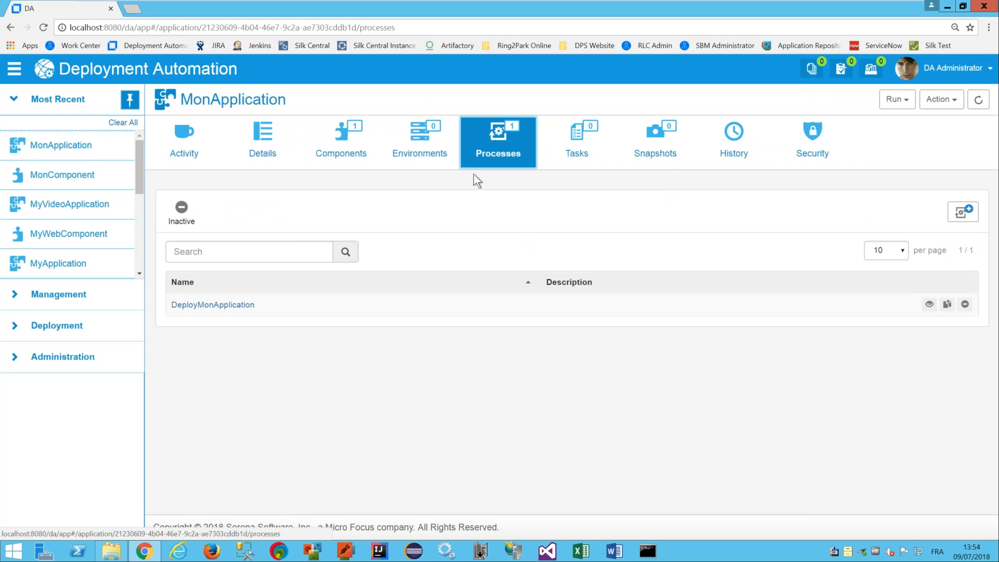
left_click(417, 148)
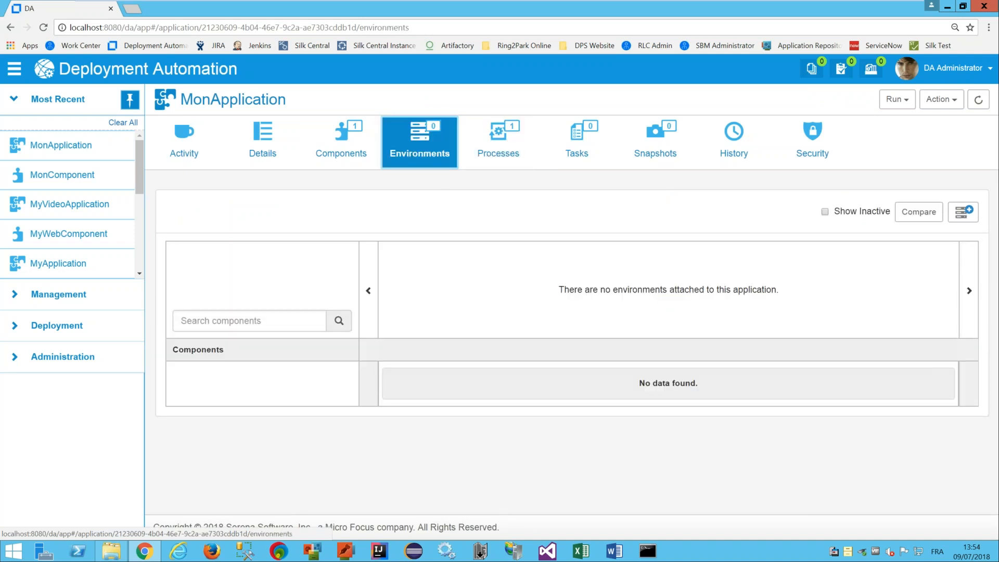
left_click(963, 212)
left_click(472, 258)
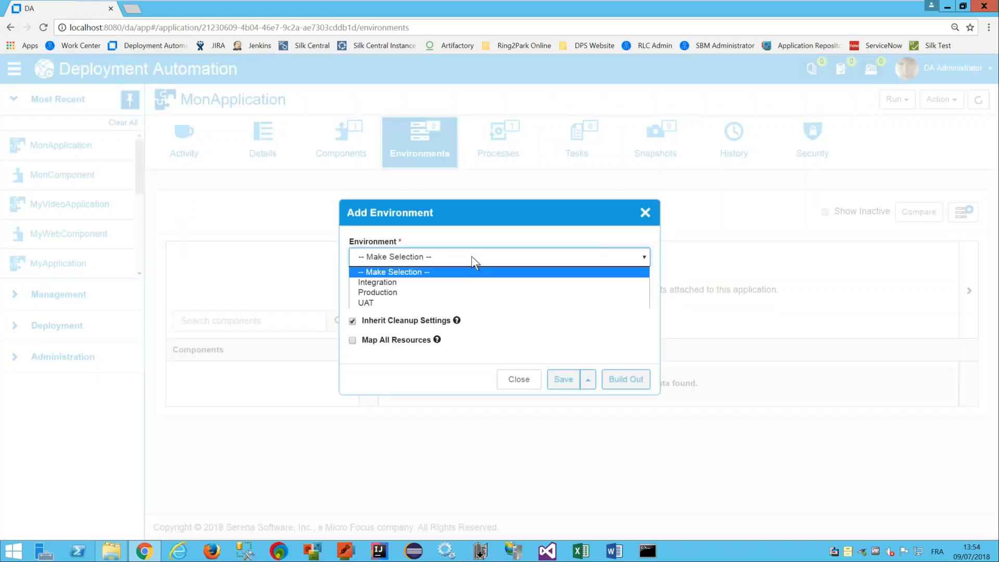
left_click(372, 283)
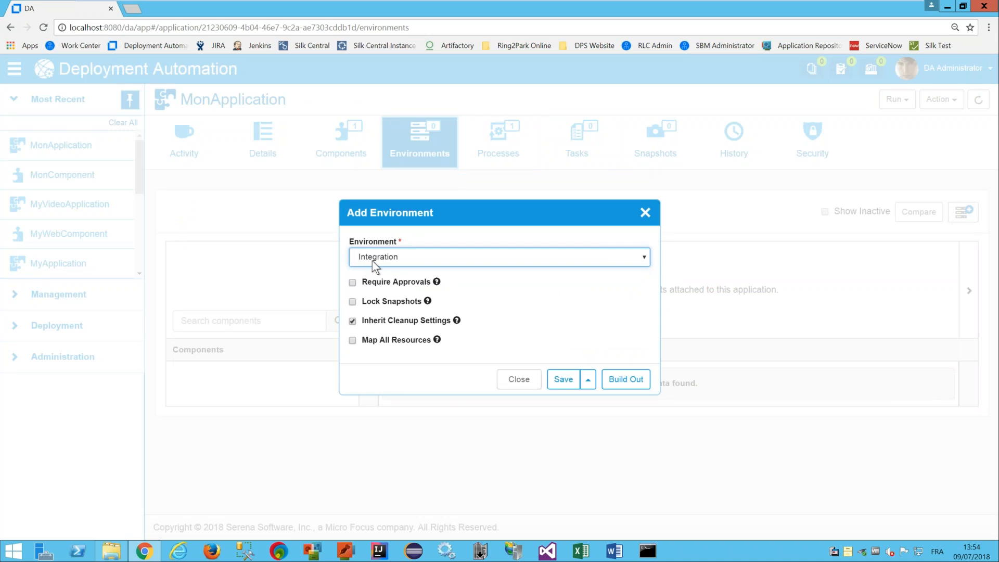
left_click(352, 341)
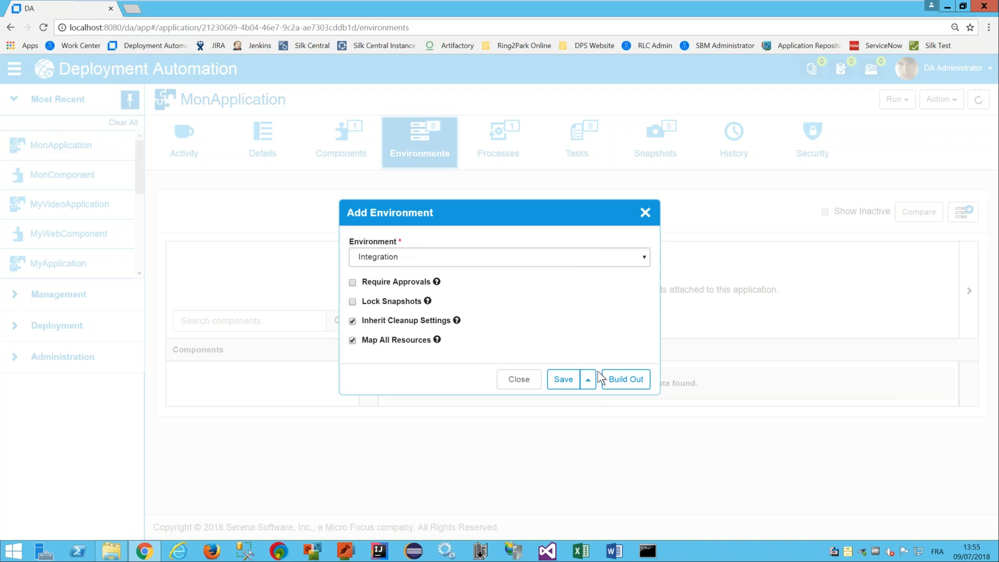
left_click(564, 379)
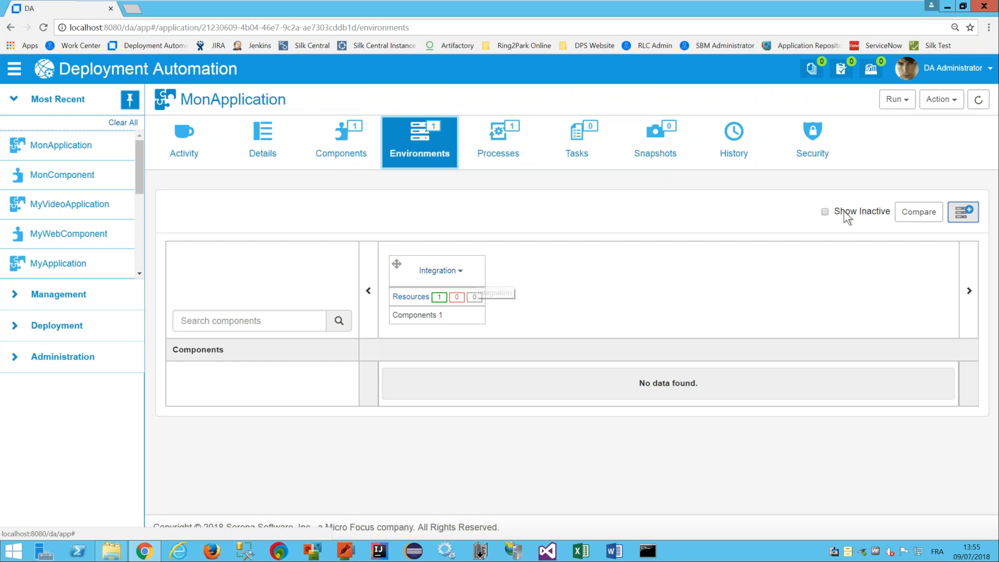
Add the Production environment to MonApplication with Map All Resources enabled
left_click(962, 213)
left_click(558, 256)
left_click(426, 285)
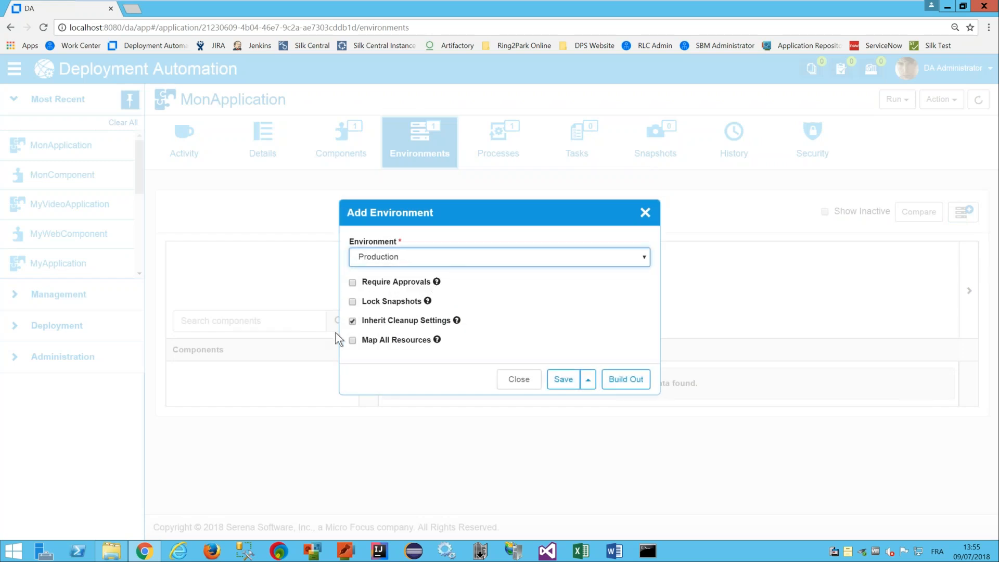
left_click(353, 339)
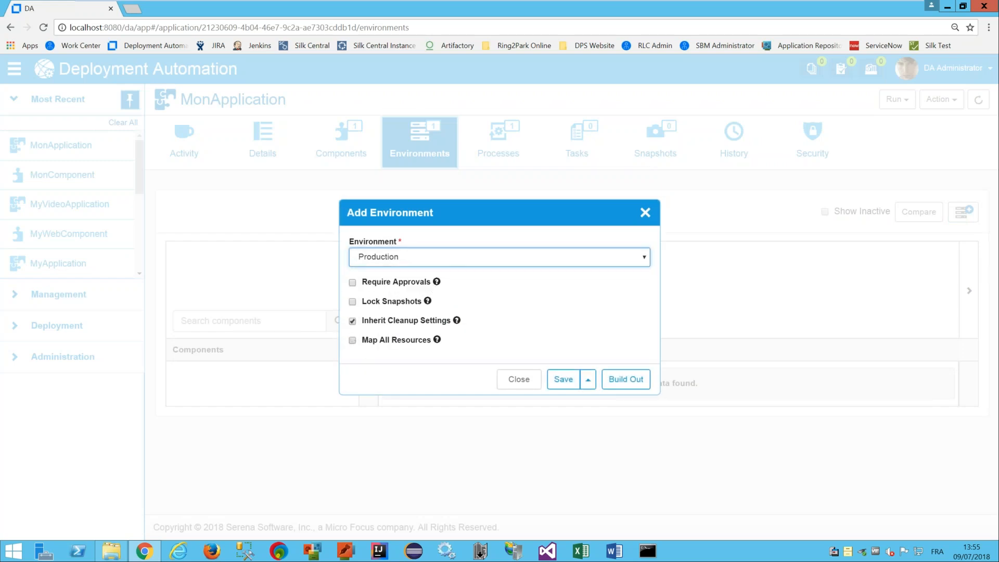
left_click(561, 380)
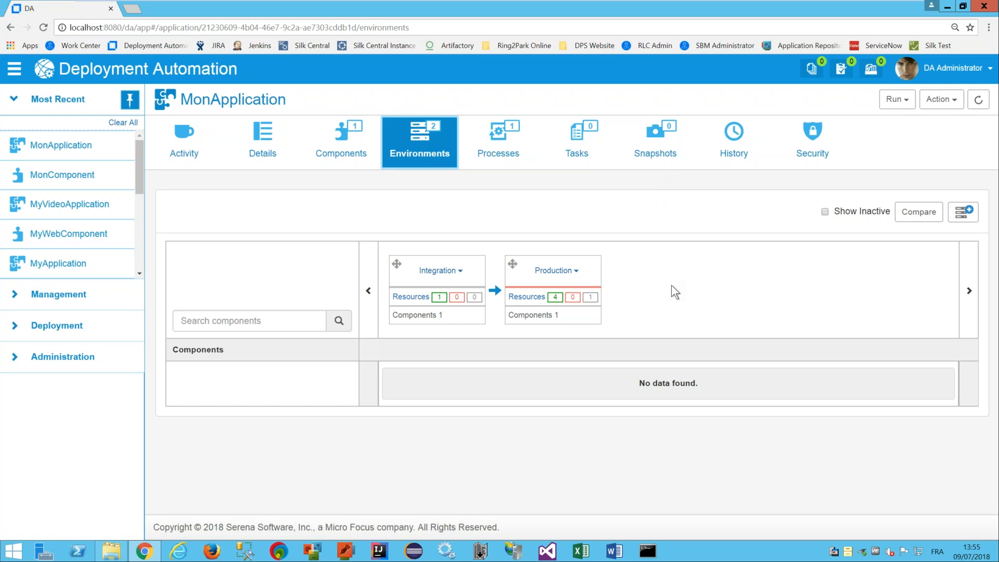
Check the contents of the C:\Deploy target folder in File Explorer and return to Deployment Automation
left_click(111, 551)
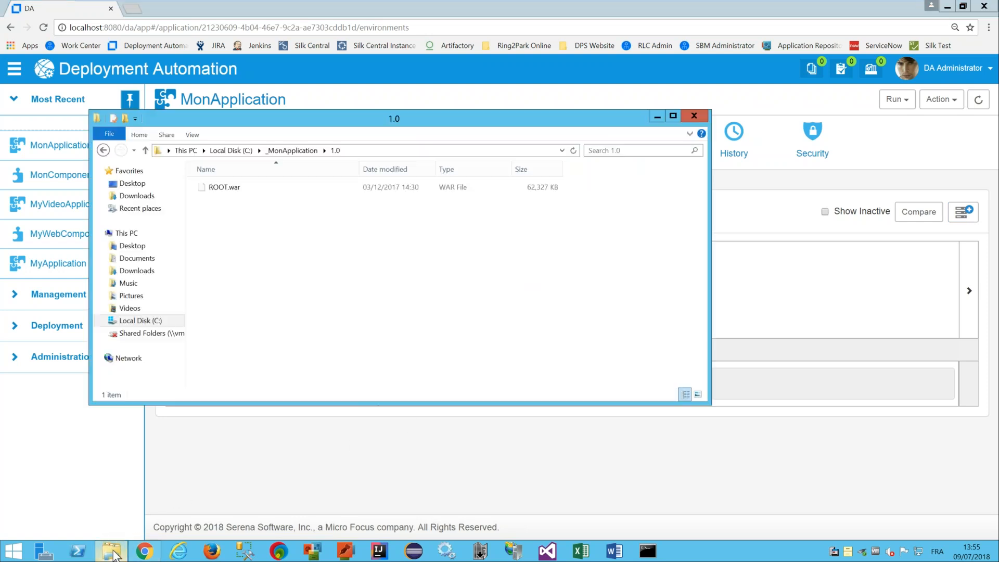
left_click(231, 150)
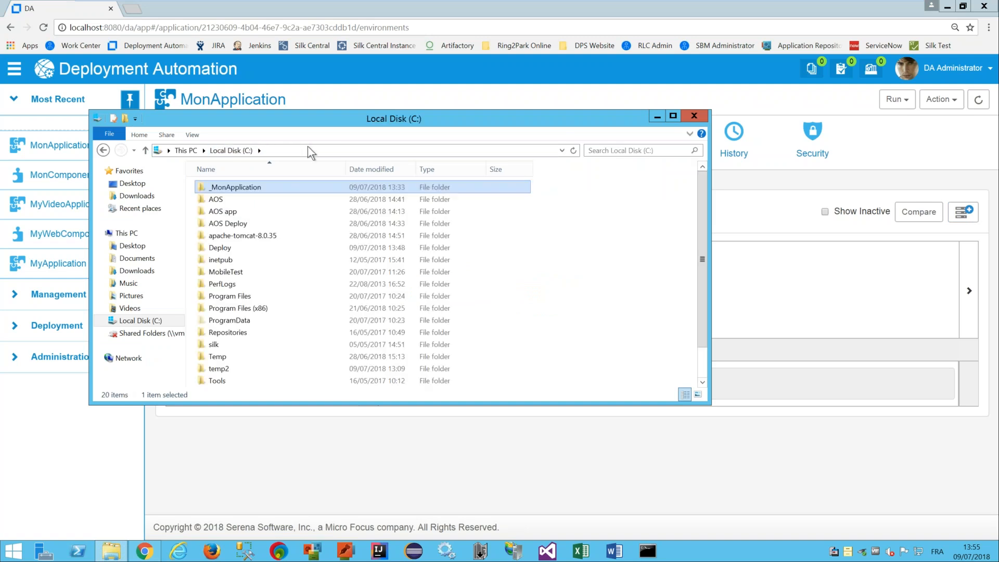
double_click(230, 248)
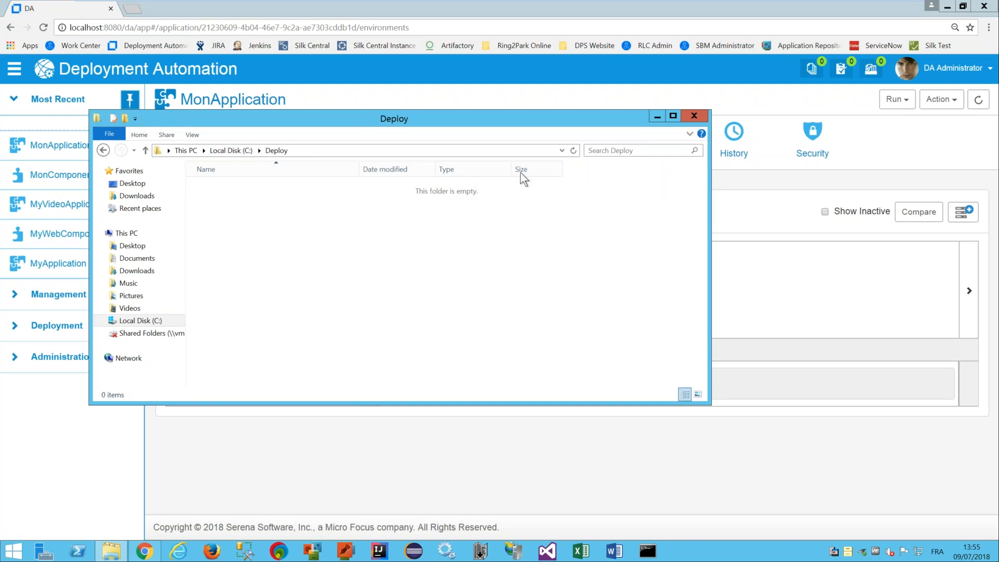
key("alt+Tab")
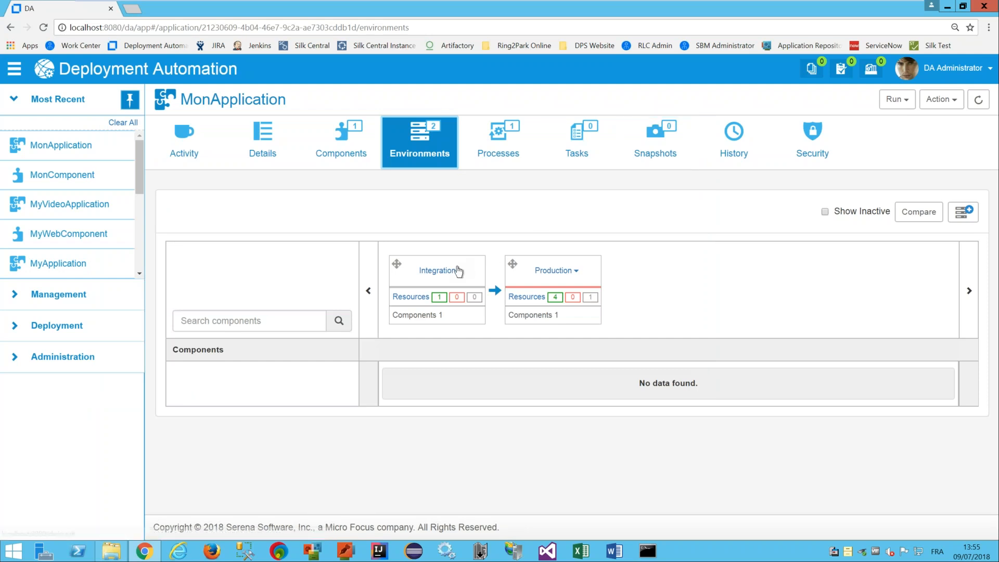
Run the DeployMonApplication process on the Integration environment with specific version 1.0 of MonComponent
left_click(442, 271)
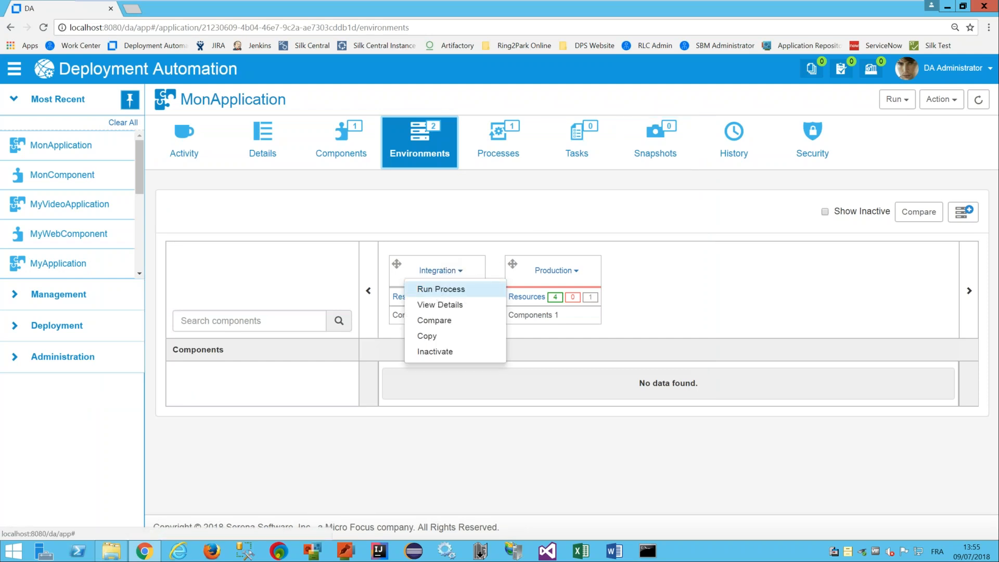
left_click(440, 290)
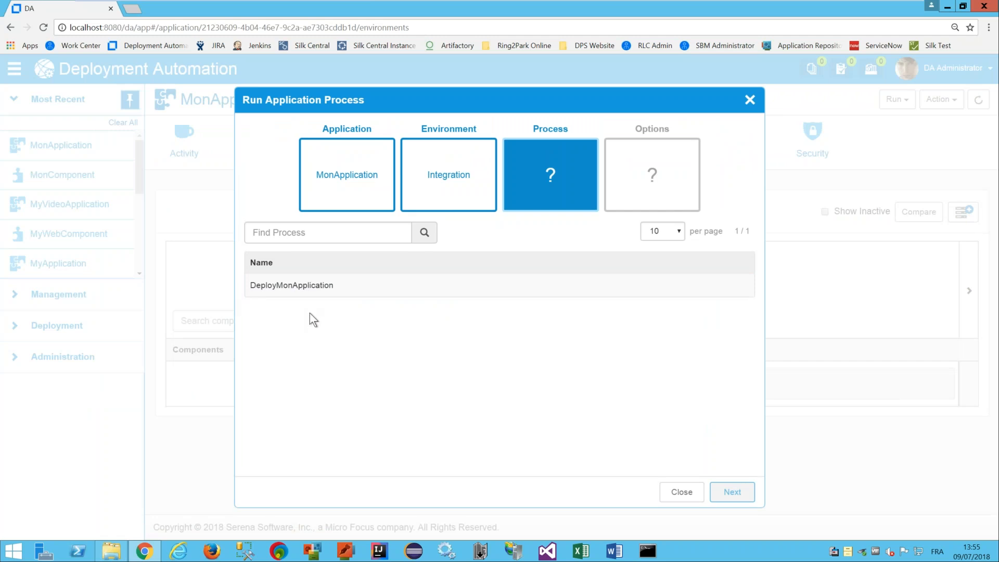
left_click(292, 285)
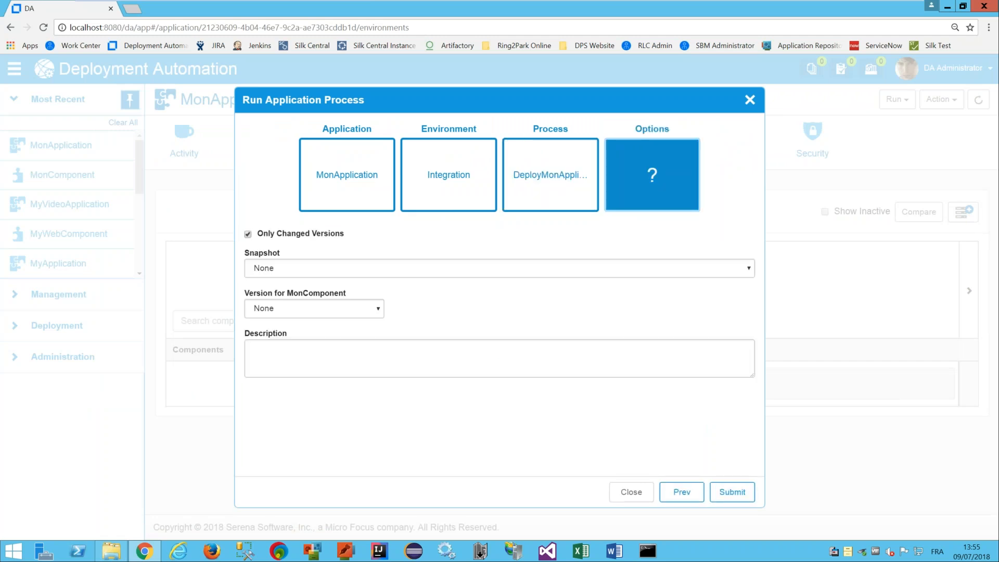
left_click(290, 305)
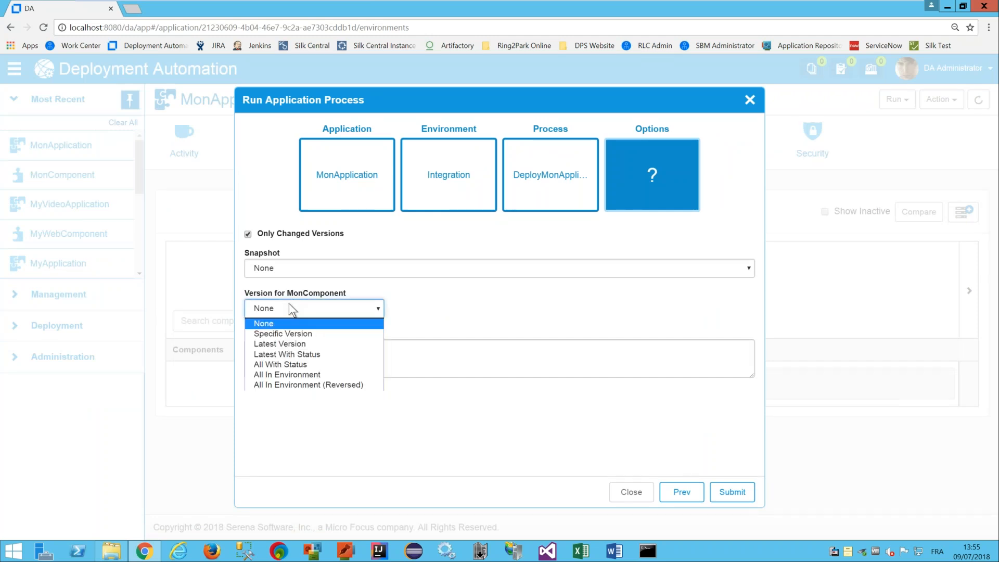
left_click(307, 334)
left_click(438, 314)
left_click(438, 314)
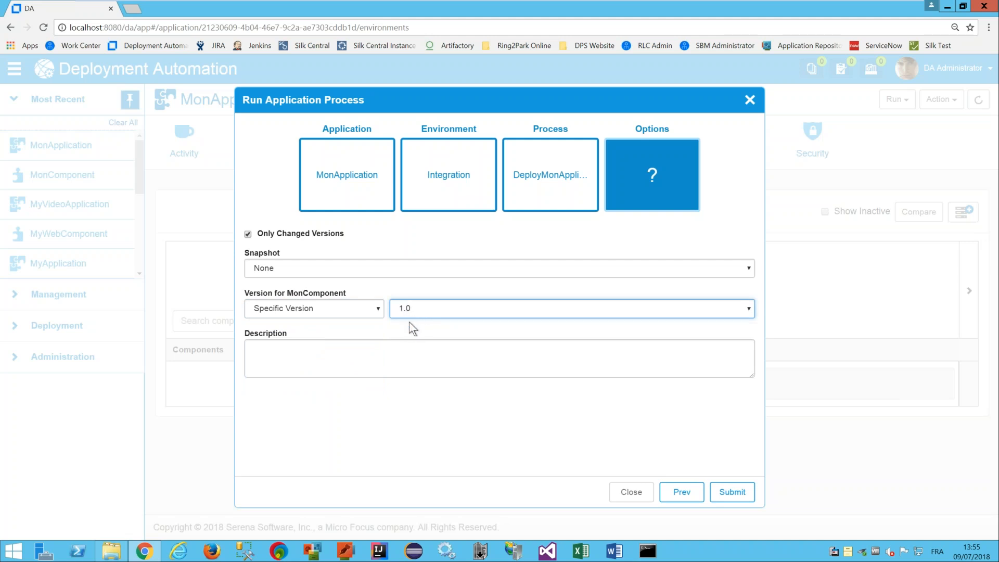
left_click(732, 491)
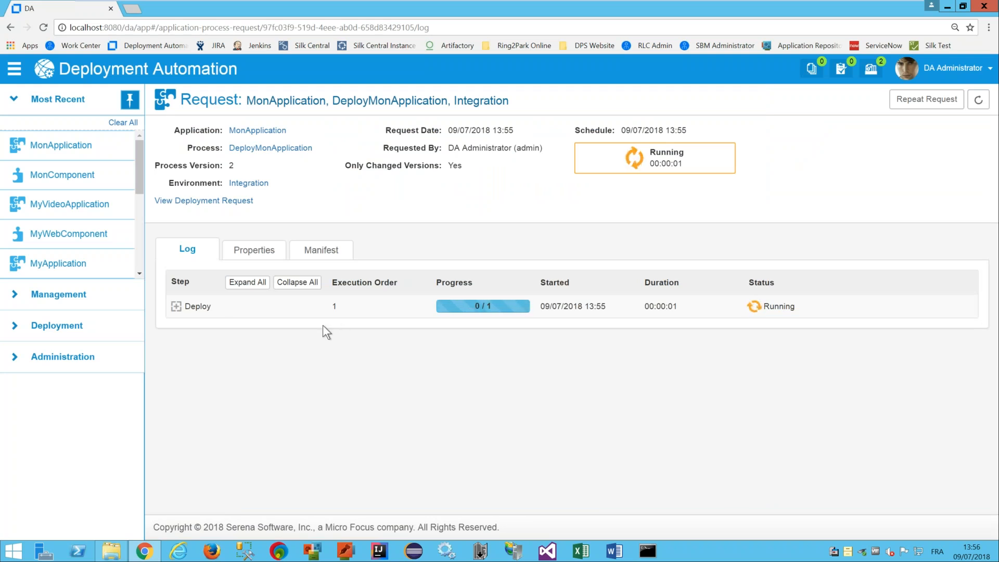
Examine the deployment request's expanded log and the version 1.0 component request details, then return to MonApplication's environments overview
left_click(247, 282)
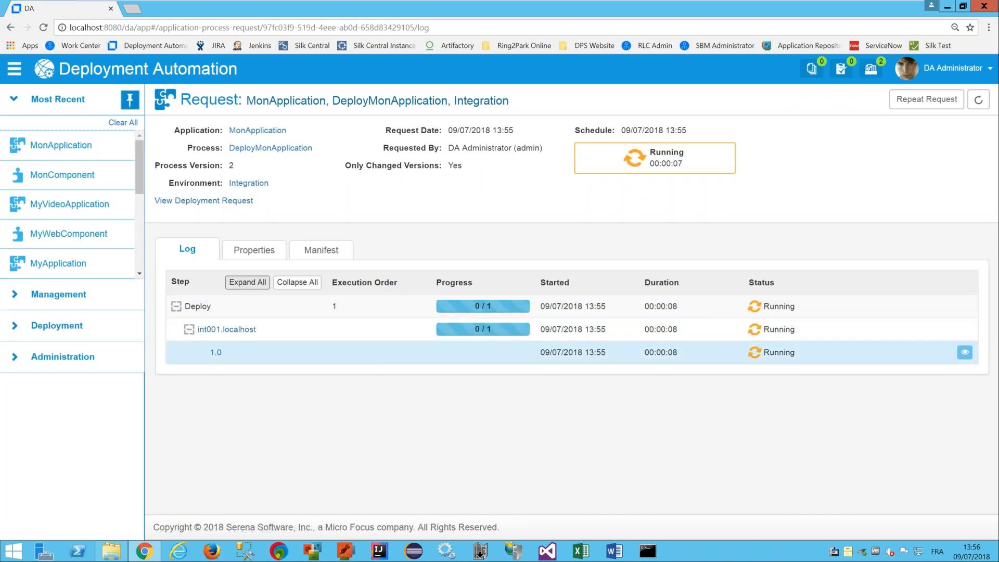
left_click(965, 353)
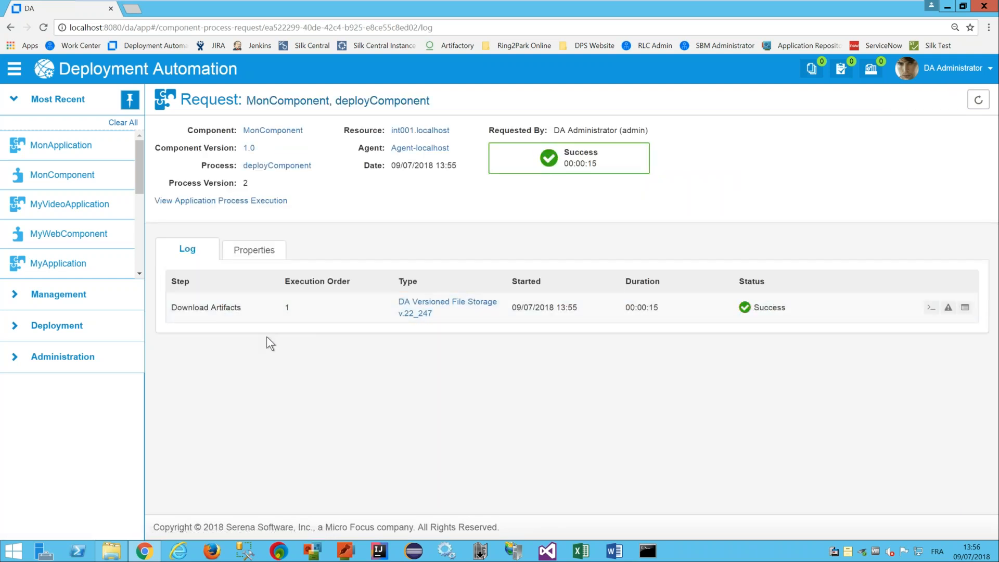
left_click(281, 202)
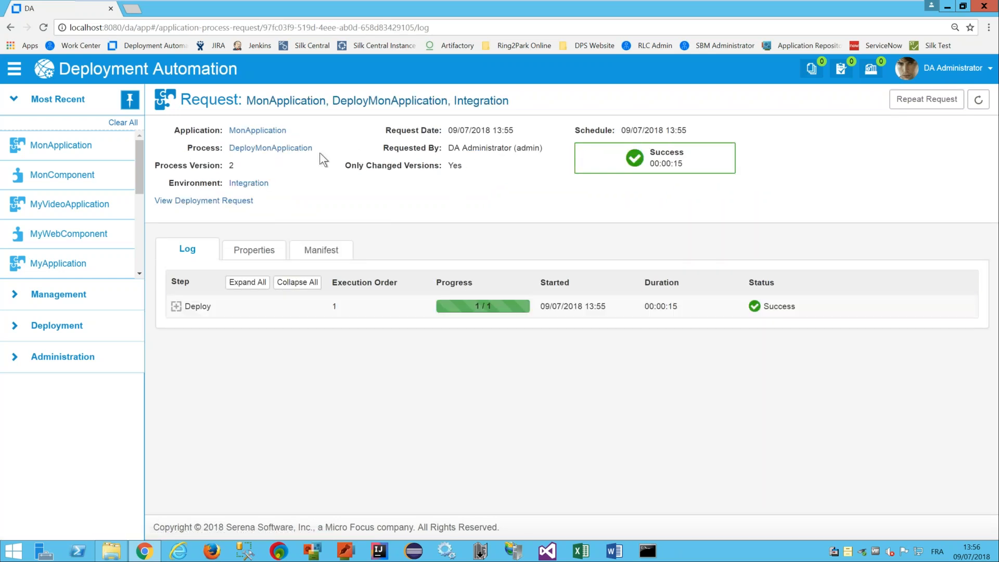
left_click(270, 136)
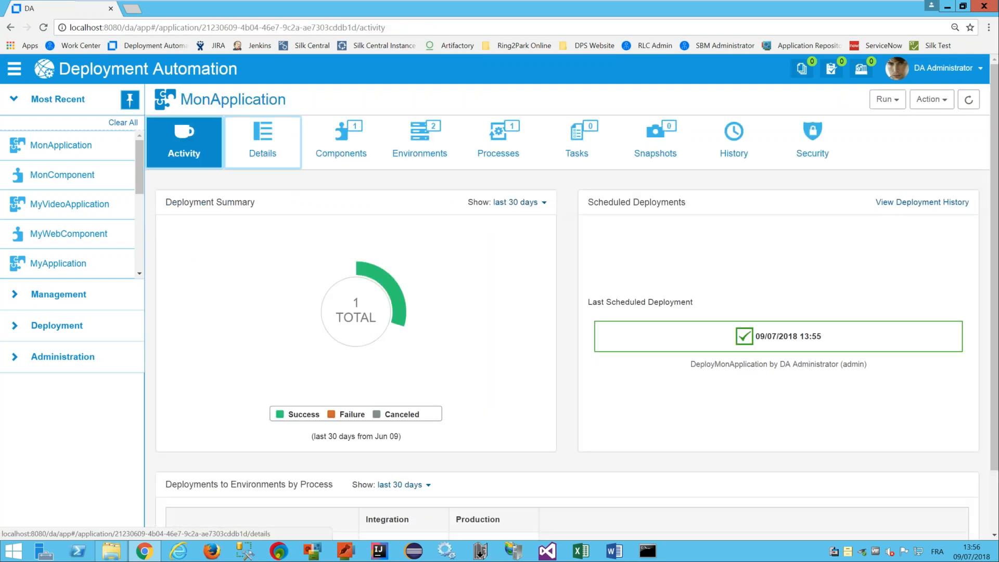
left_click(419, 146)
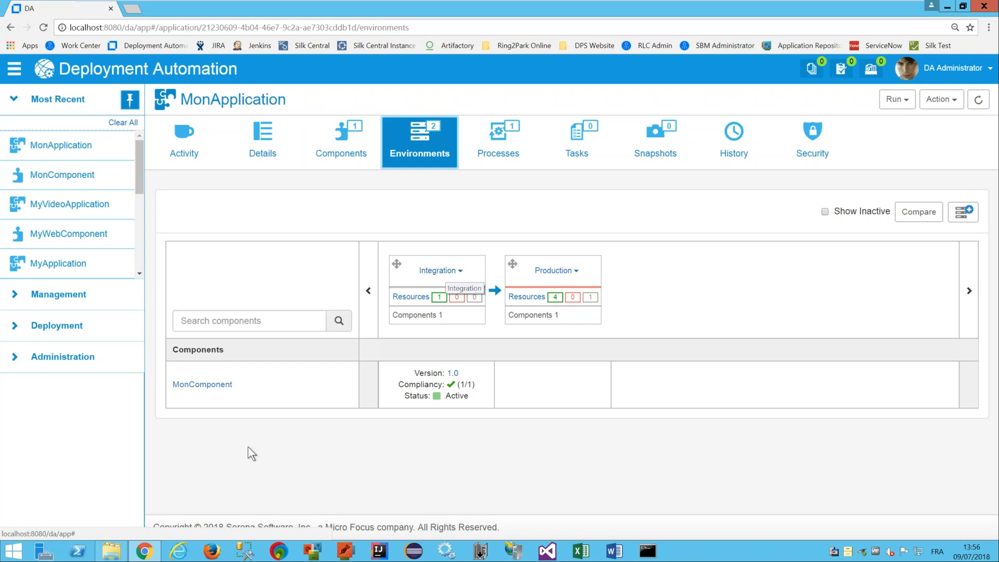
Check the C:\Deploy folder in File Explorer for the deployed artifact and return to Deployment Automation
left_click(111, 550)
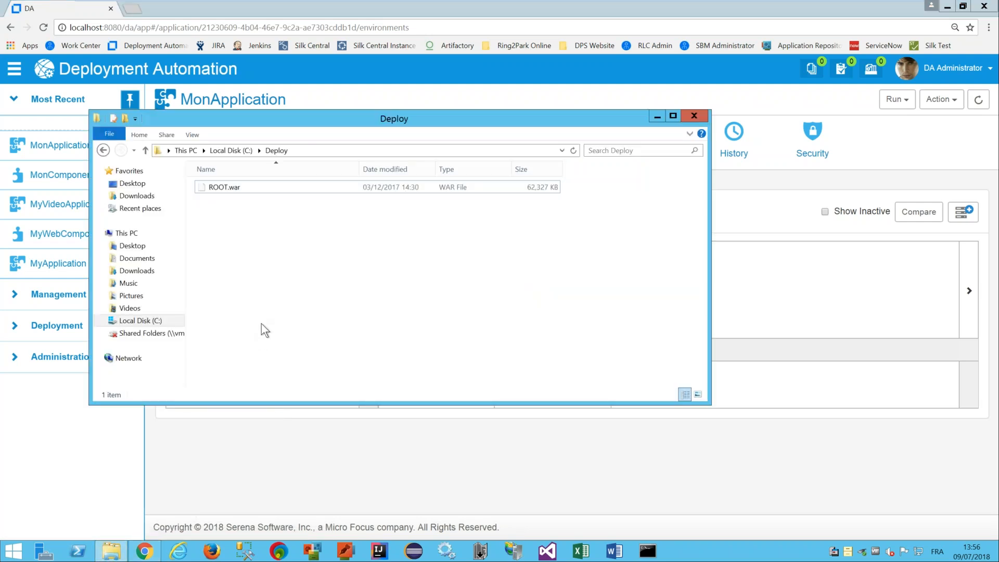
left_click(245, 185)
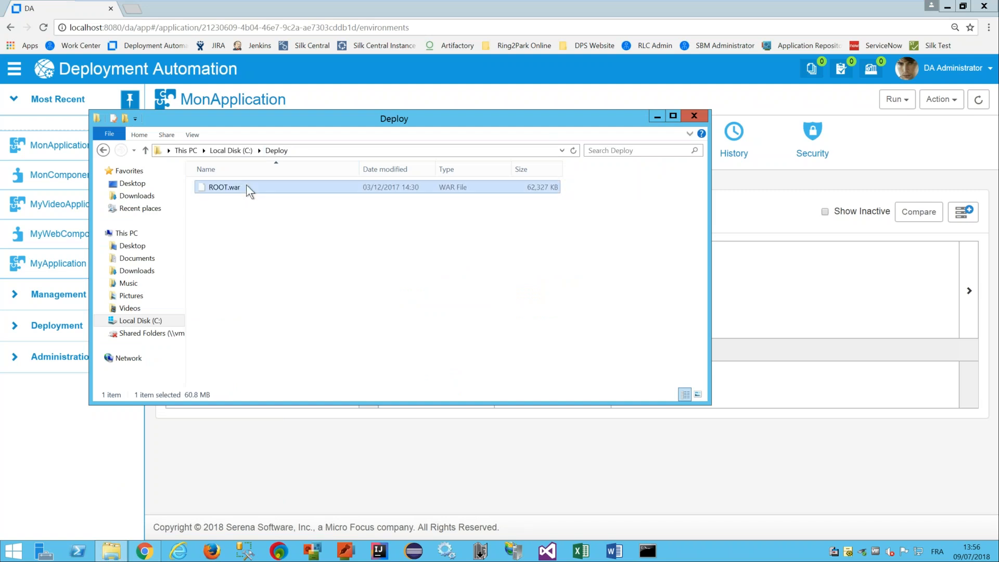
left_click(258, 228)
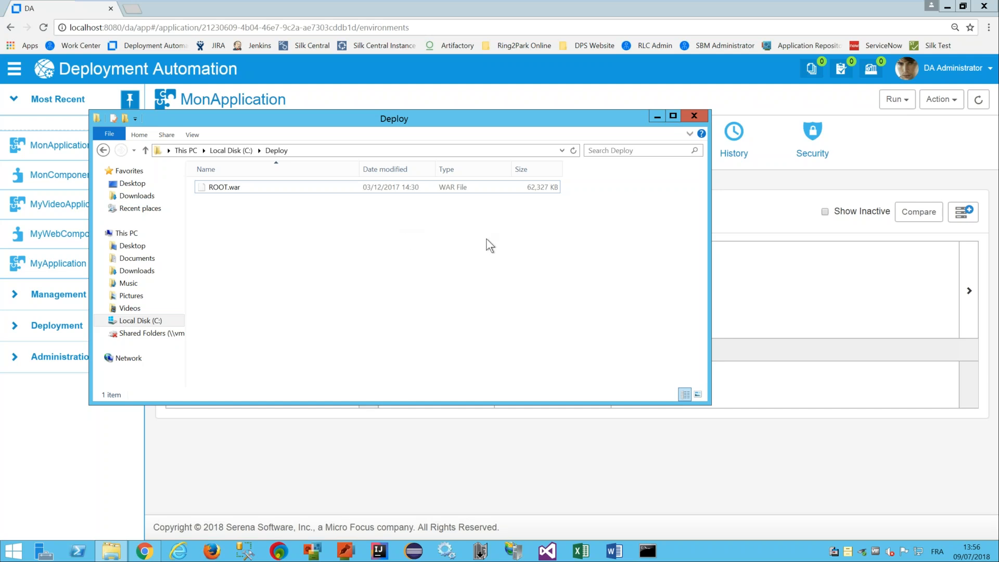
left_click(656, 115)
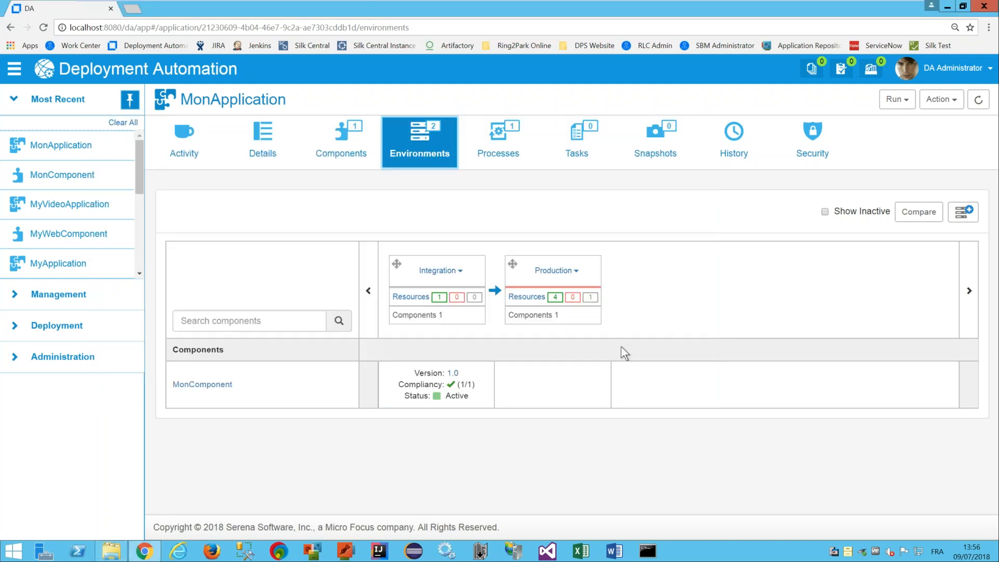